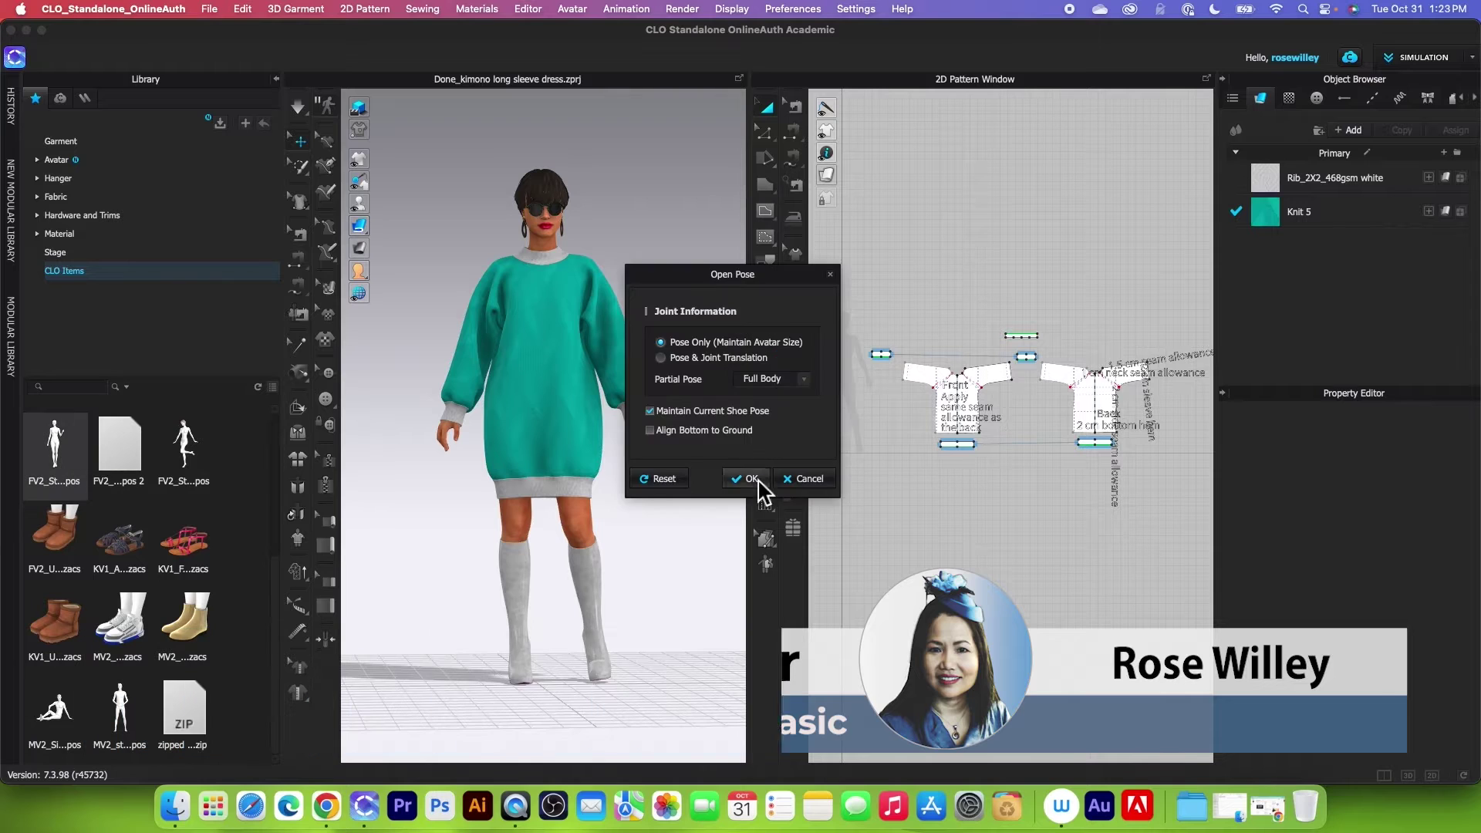
Apply the library pose, keeping Pose Only (Maintain Avatar Size) and Maintain Current Shoe Pose
left_click(753, 479)
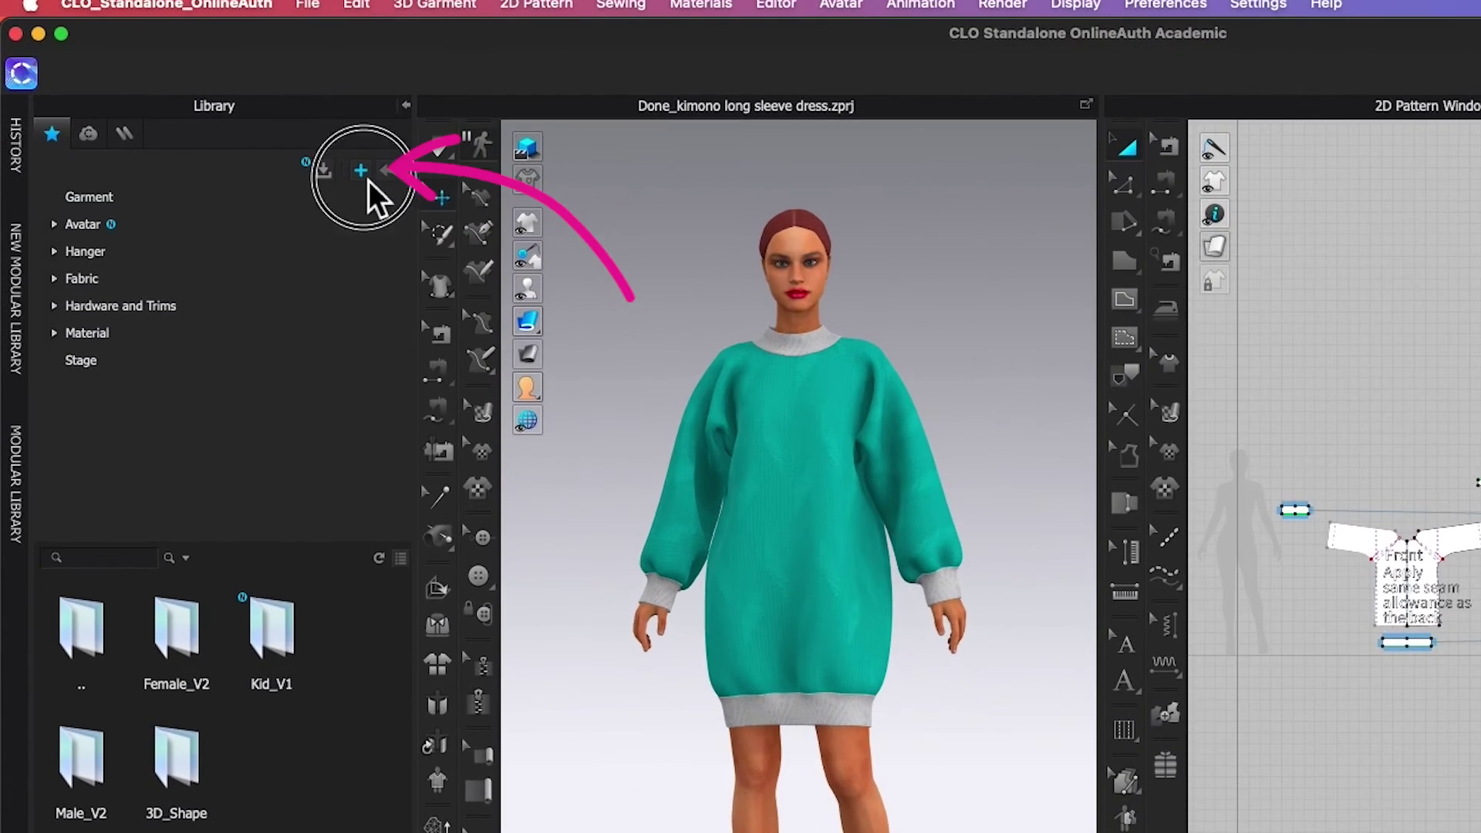
Add the Downloads 'CLO Items' folder as a new Library favorite
left_click(361, 173)
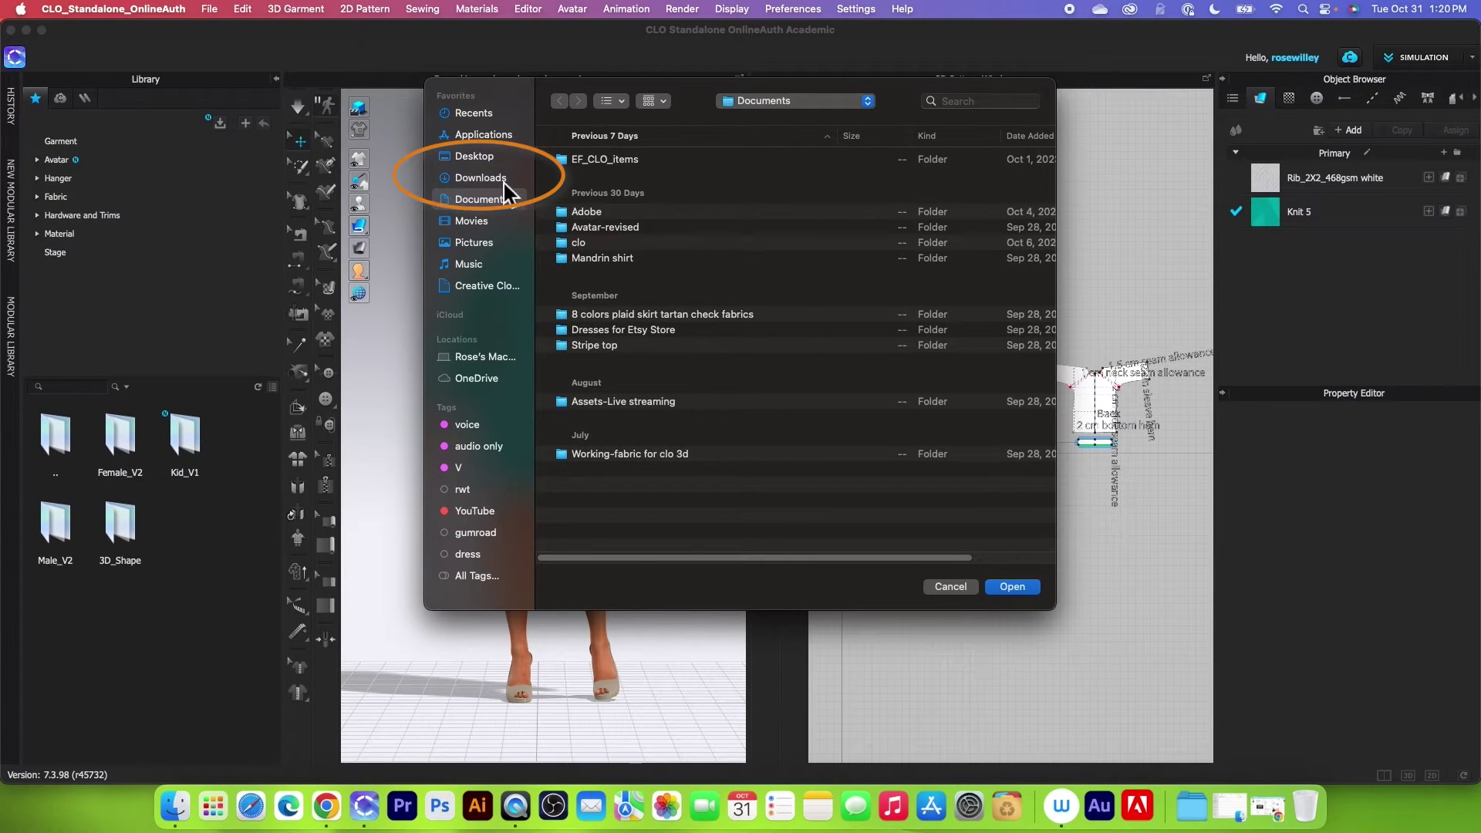
left_click(480, 177)
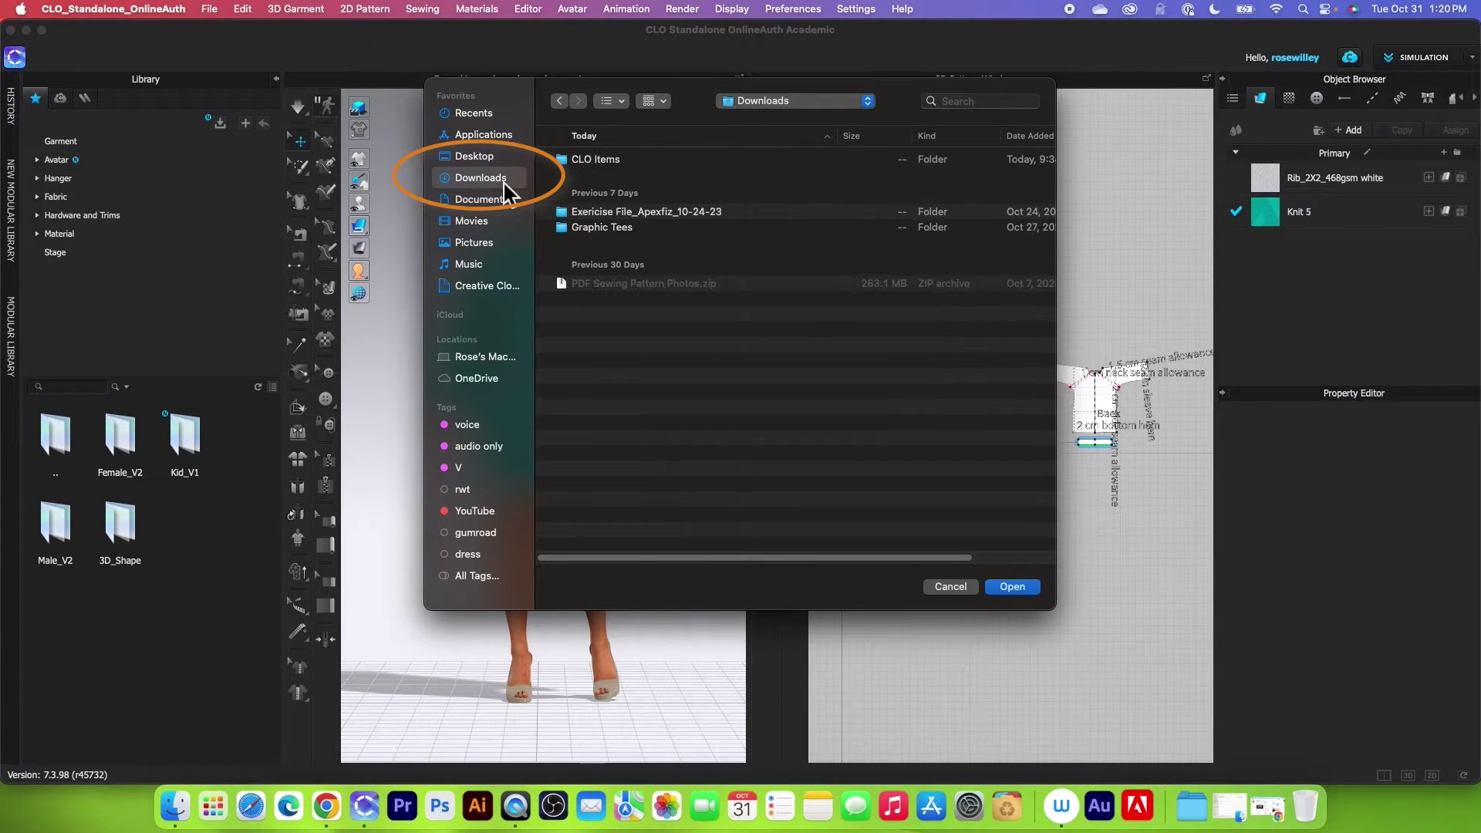
left_click(635, 162)
left_click(1013, 586)
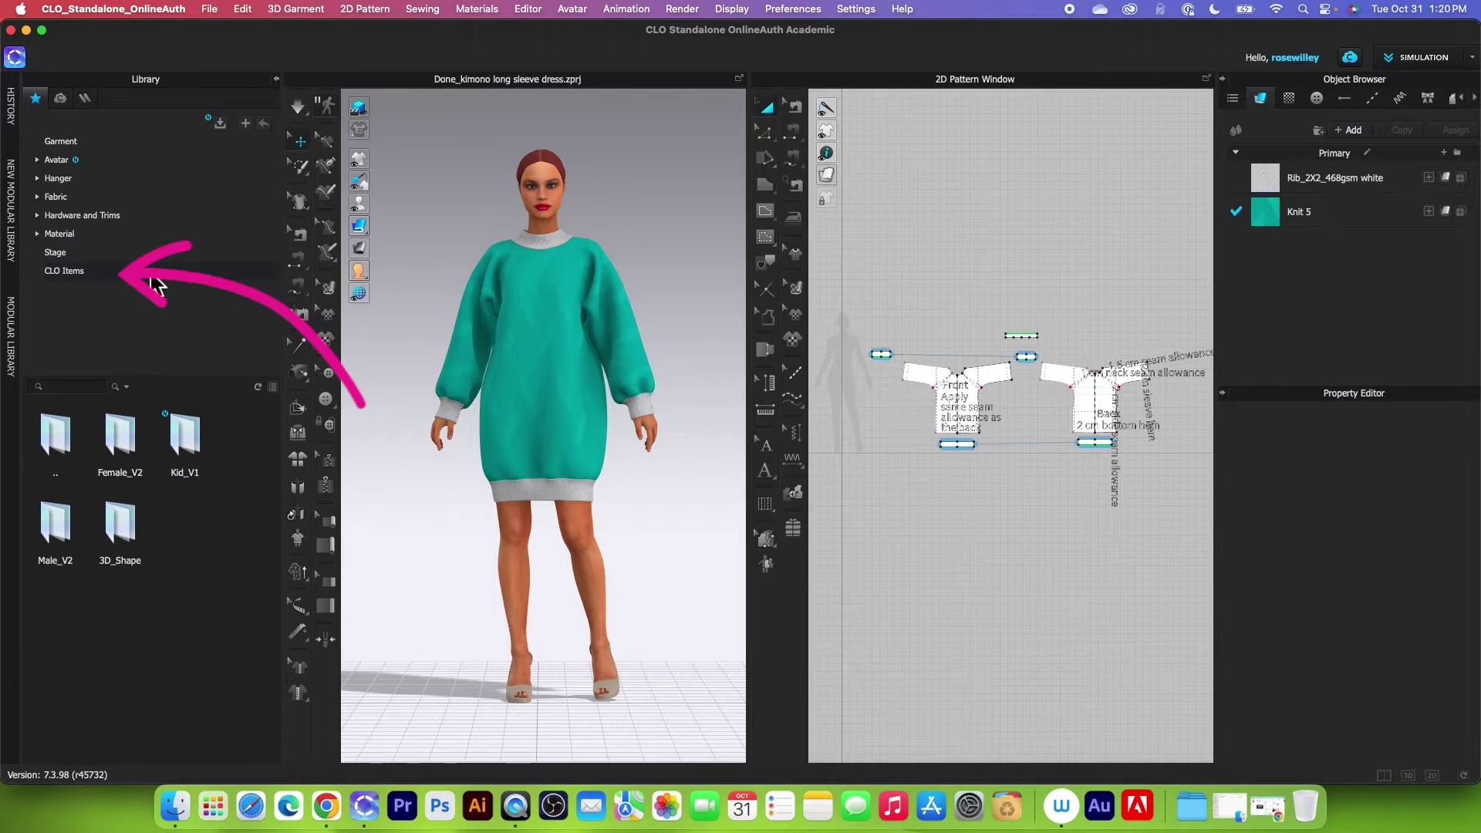
Open the CLO Items folder and put the FV2 dangling earrings on the avatar
left_click(155, 278)
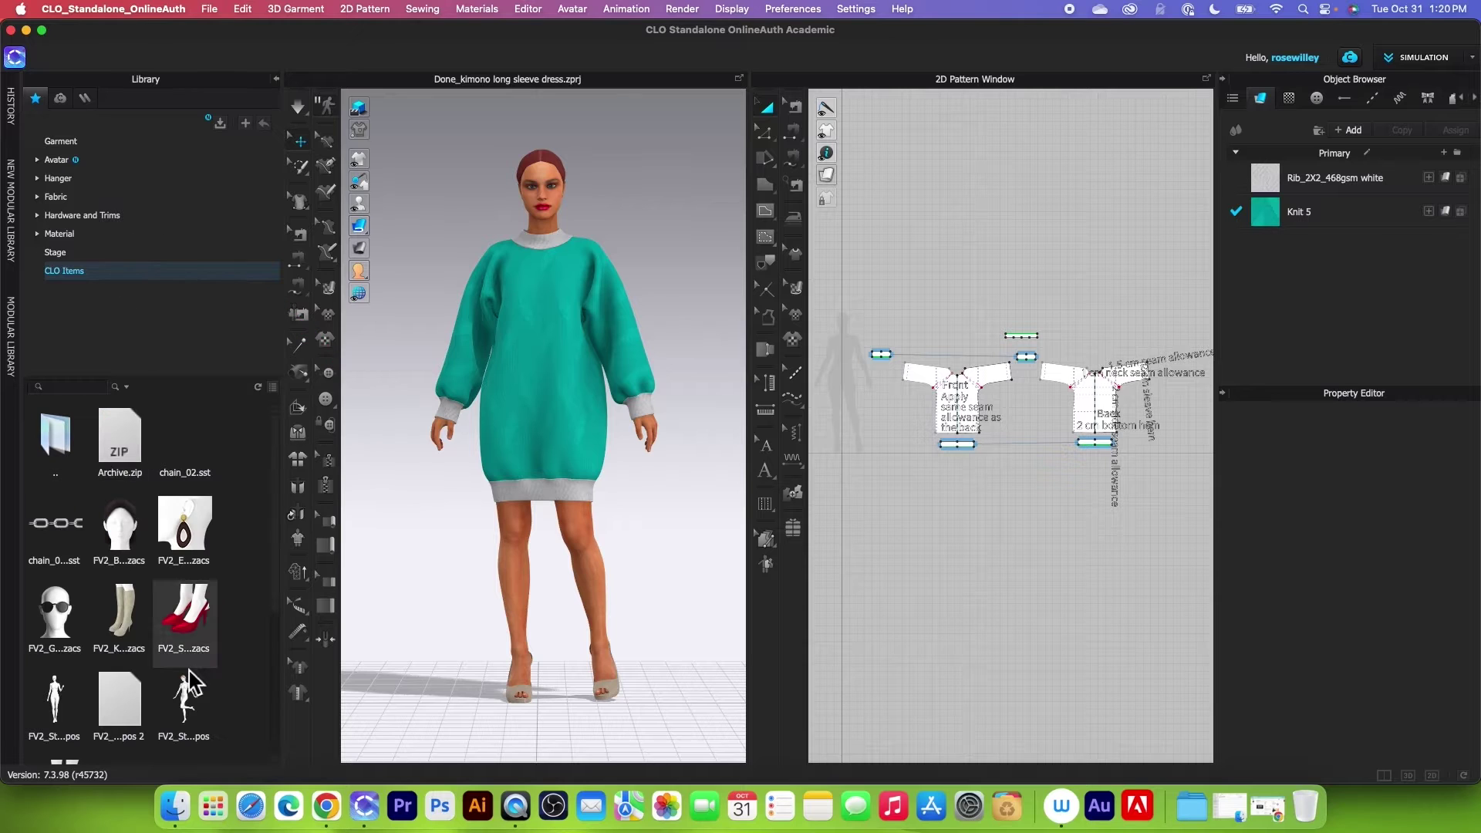
scroll(186, 579, "down", 3)
scroll(201, 587, "up", 3)
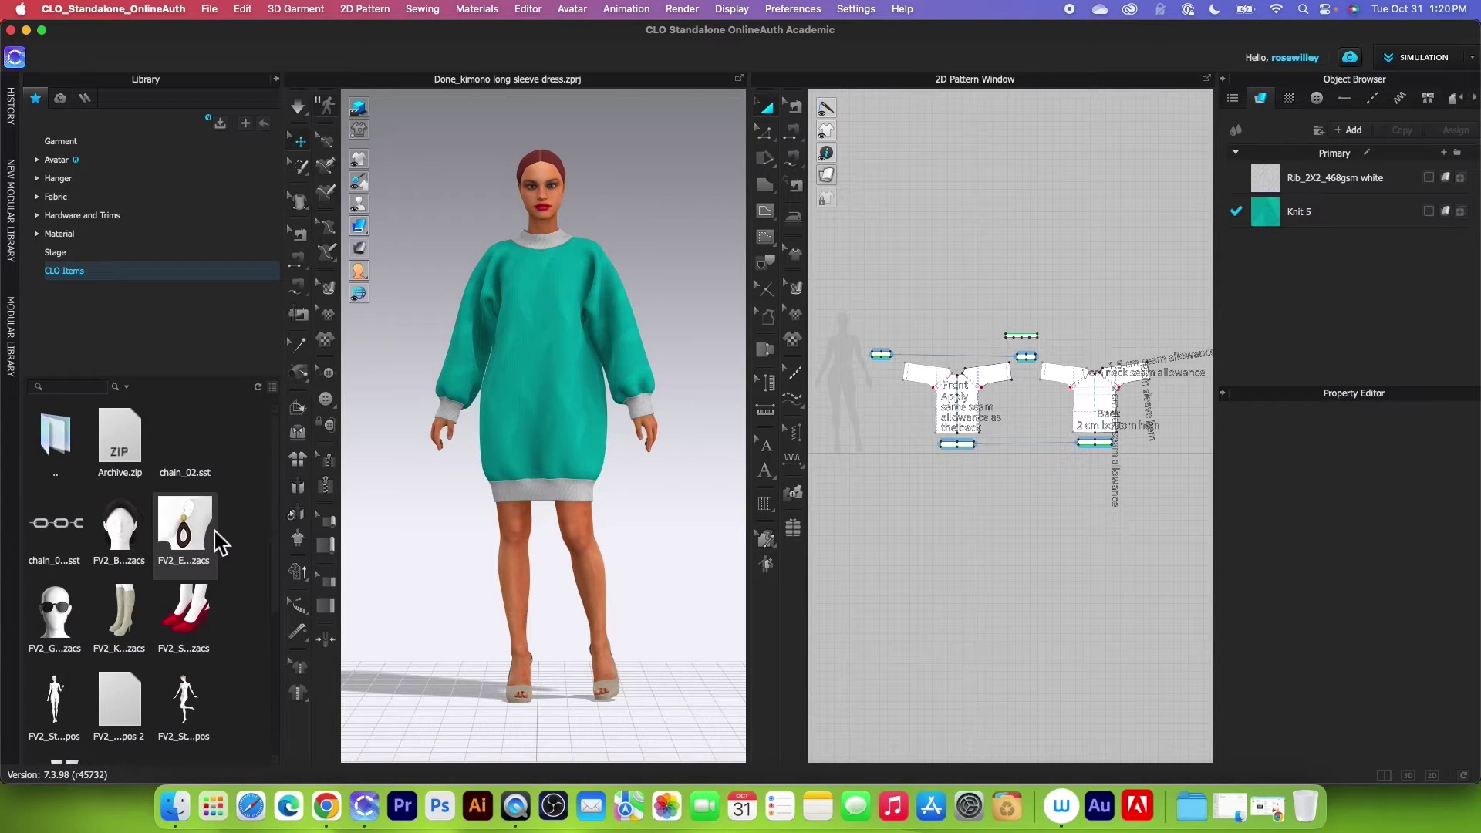
scroll(544, 382, "up", 2)
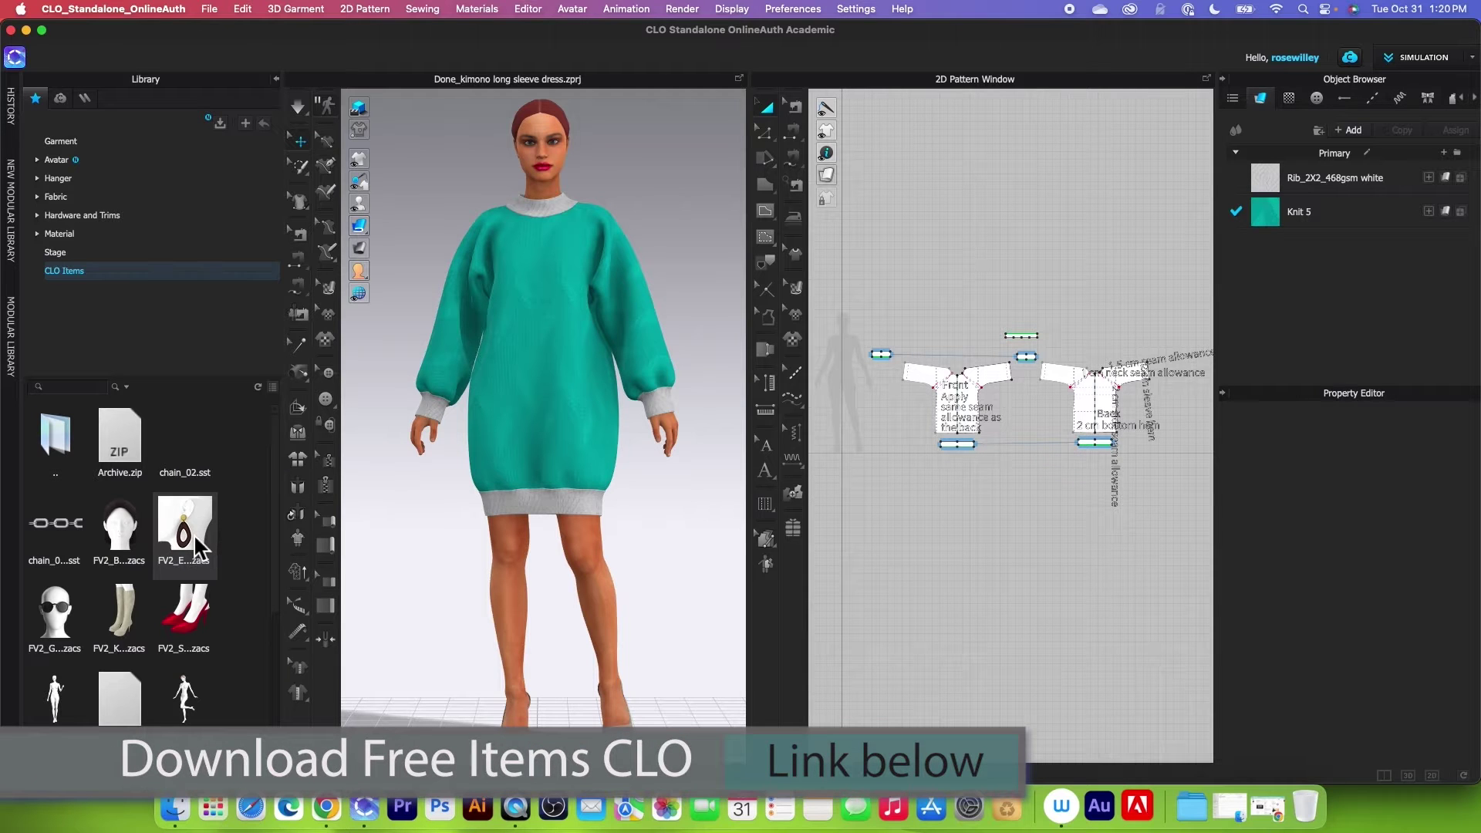
double_click(193, 534)
scroll(625, 312, "up", 2)
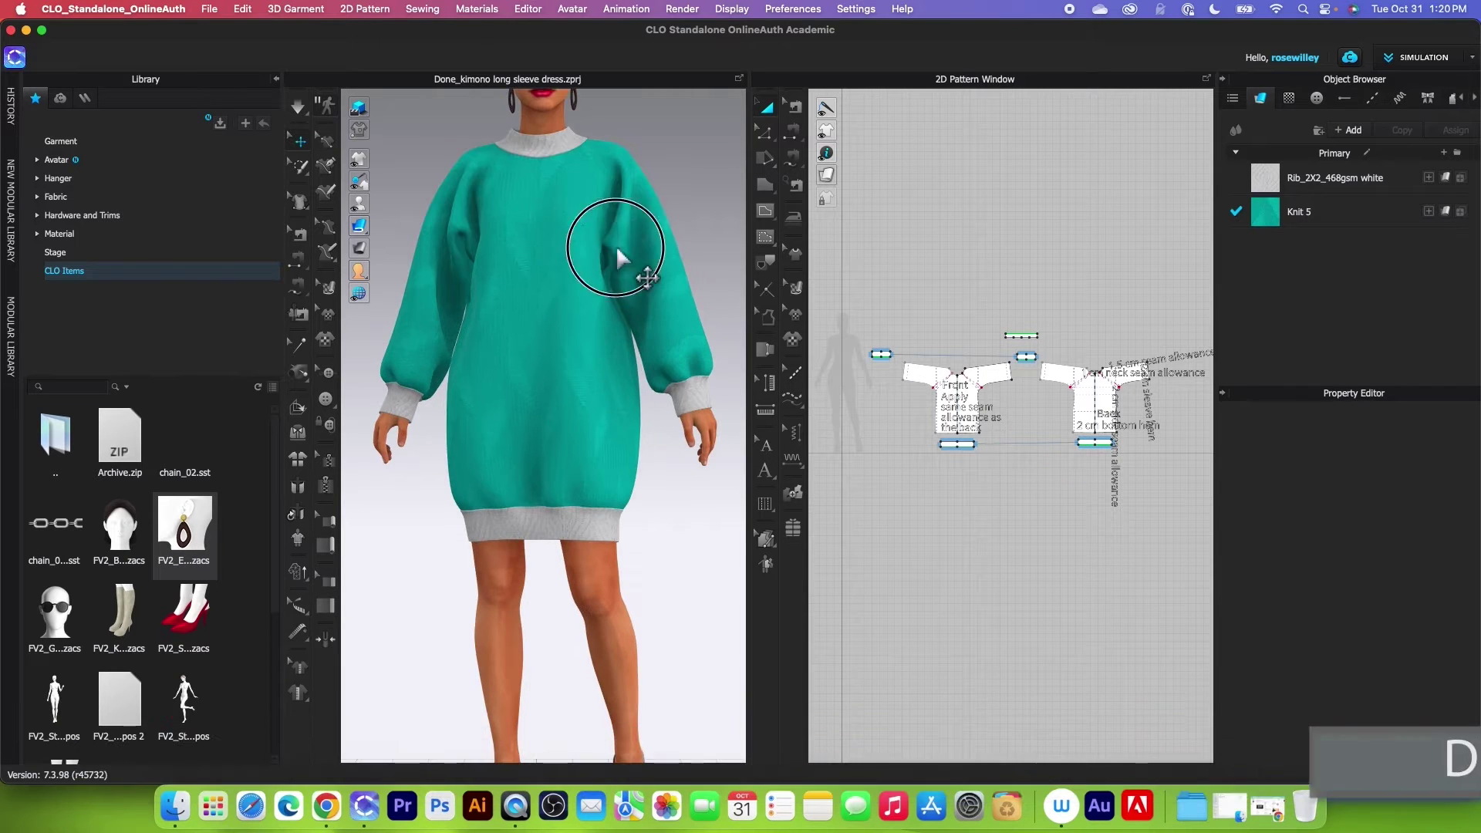
scroll(626, 312, "up", 4)
scroll(622, 401, "up", 2)
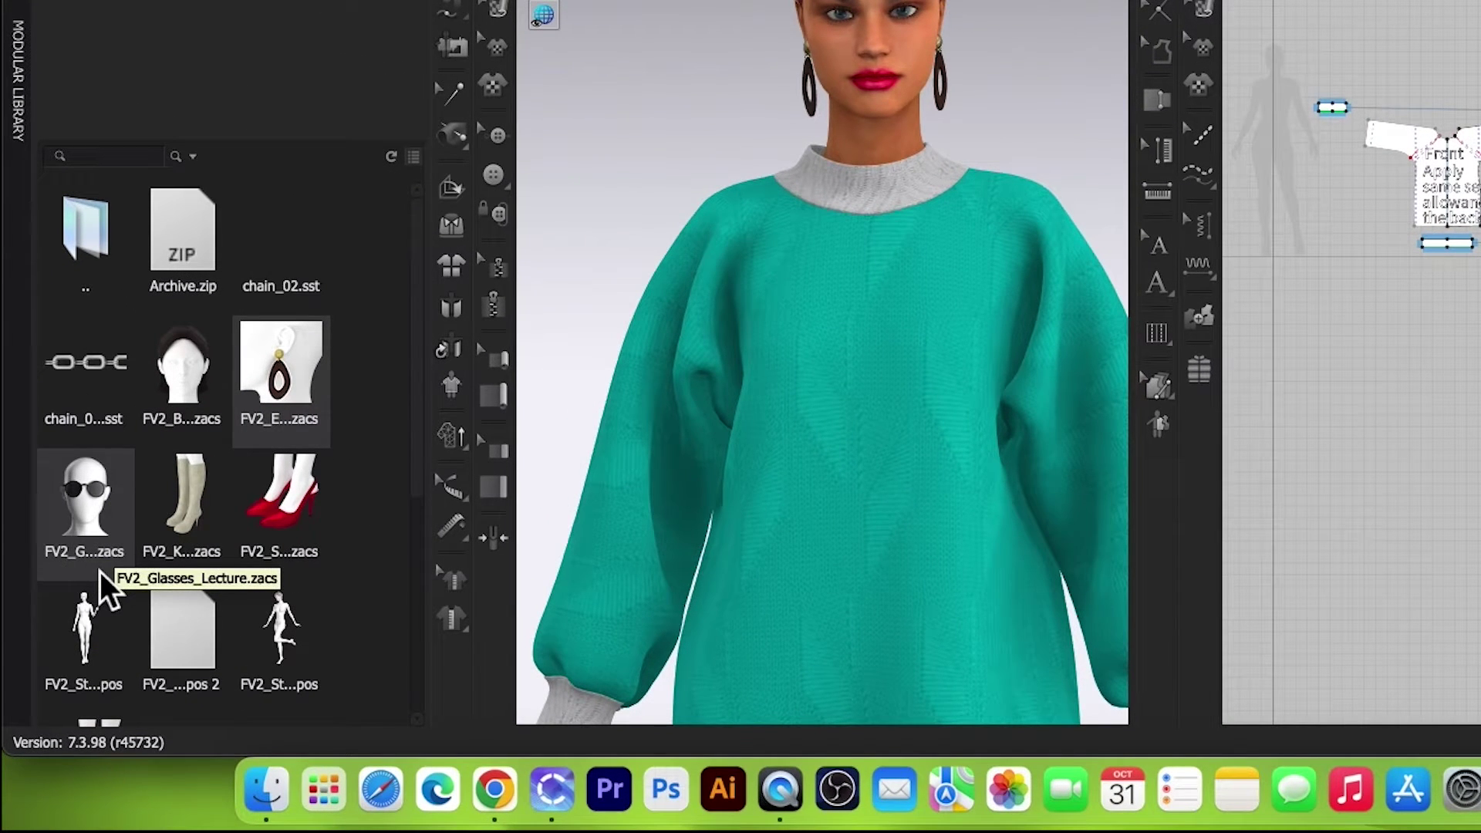
Try loading MV2_board shoes_blue.zacs onto the avatar, triggering a 'No matching Avatar' notice
left_click_drag(290, 498, 810, 162)
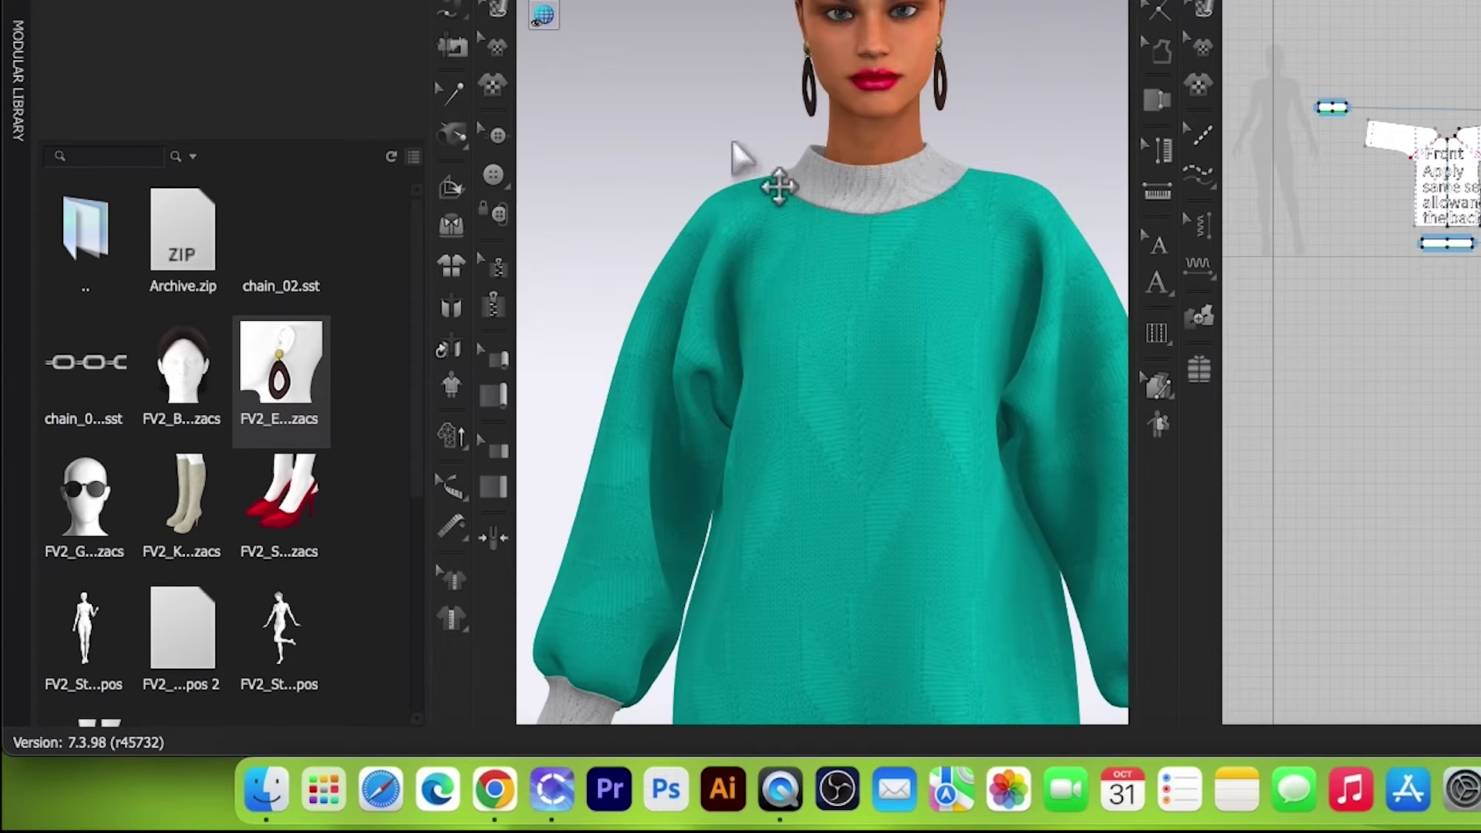
scroll(749, 167, "down", 3)
scroll(749, 168, "down", 3)
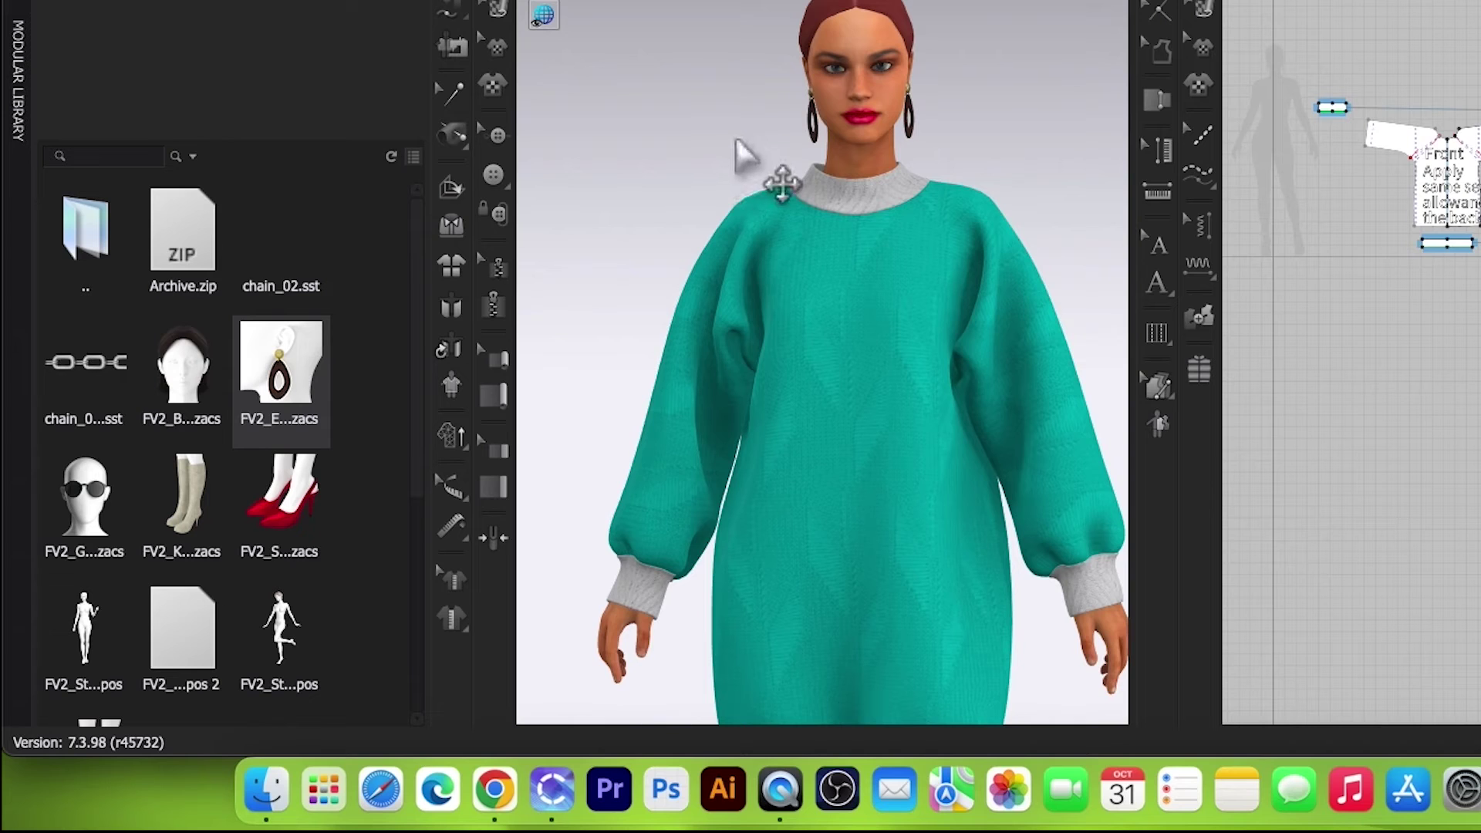
scroll(266, 498, "down", 5)
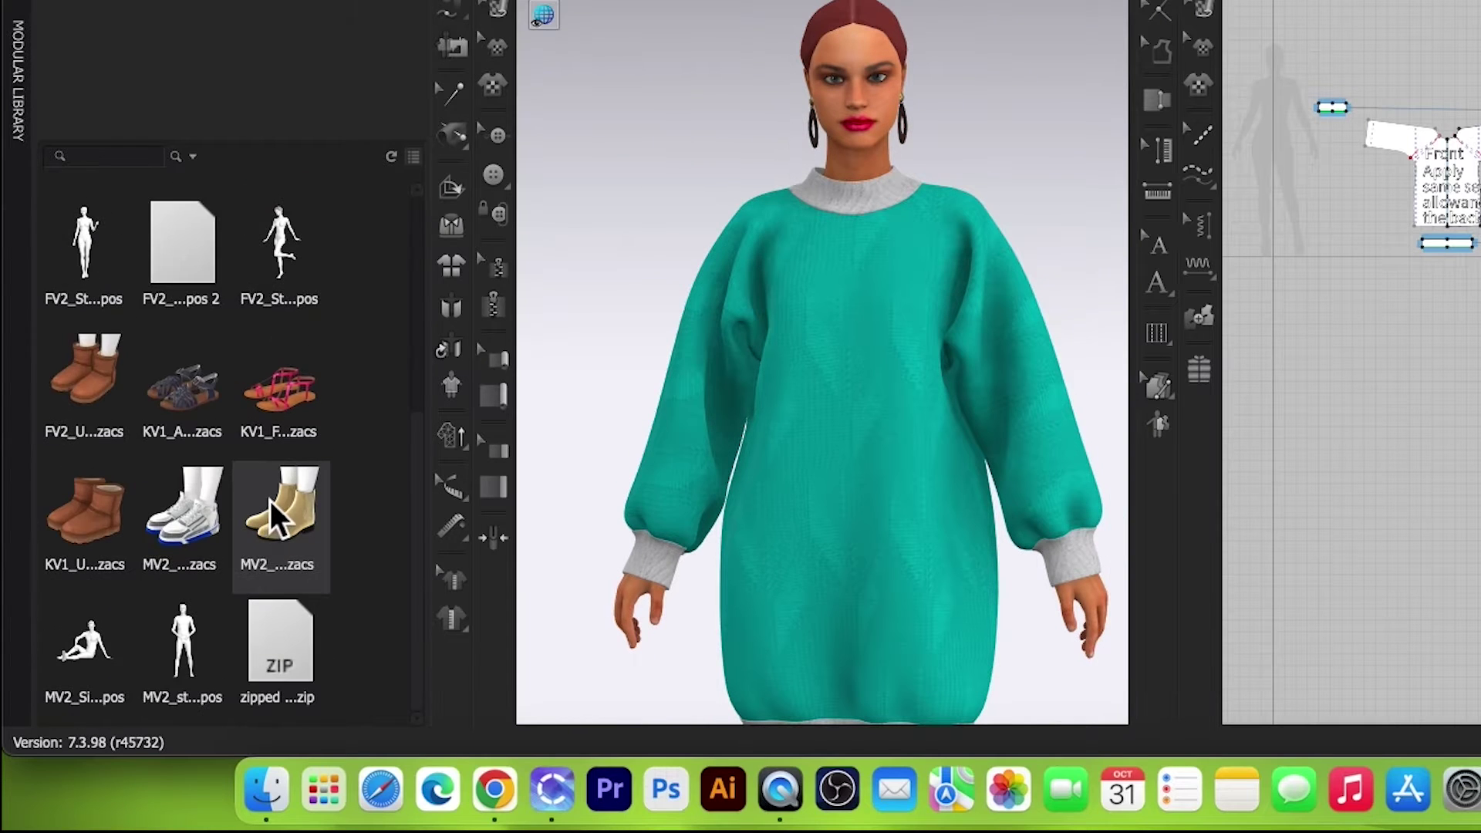
scroll(301, 442, "up", 3)
scroll(300, 442, "down", 3)
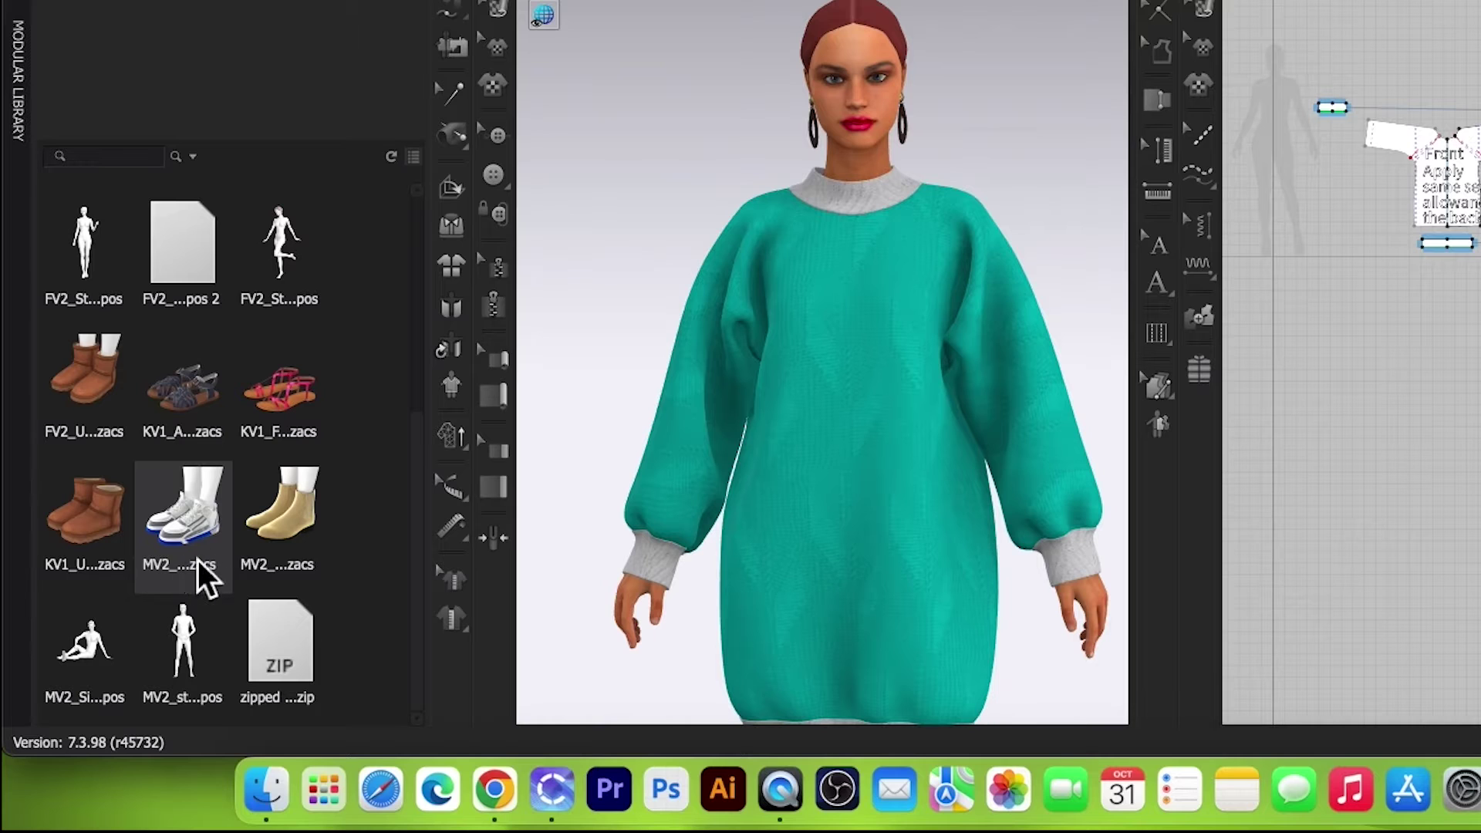
double_click(198, 511)
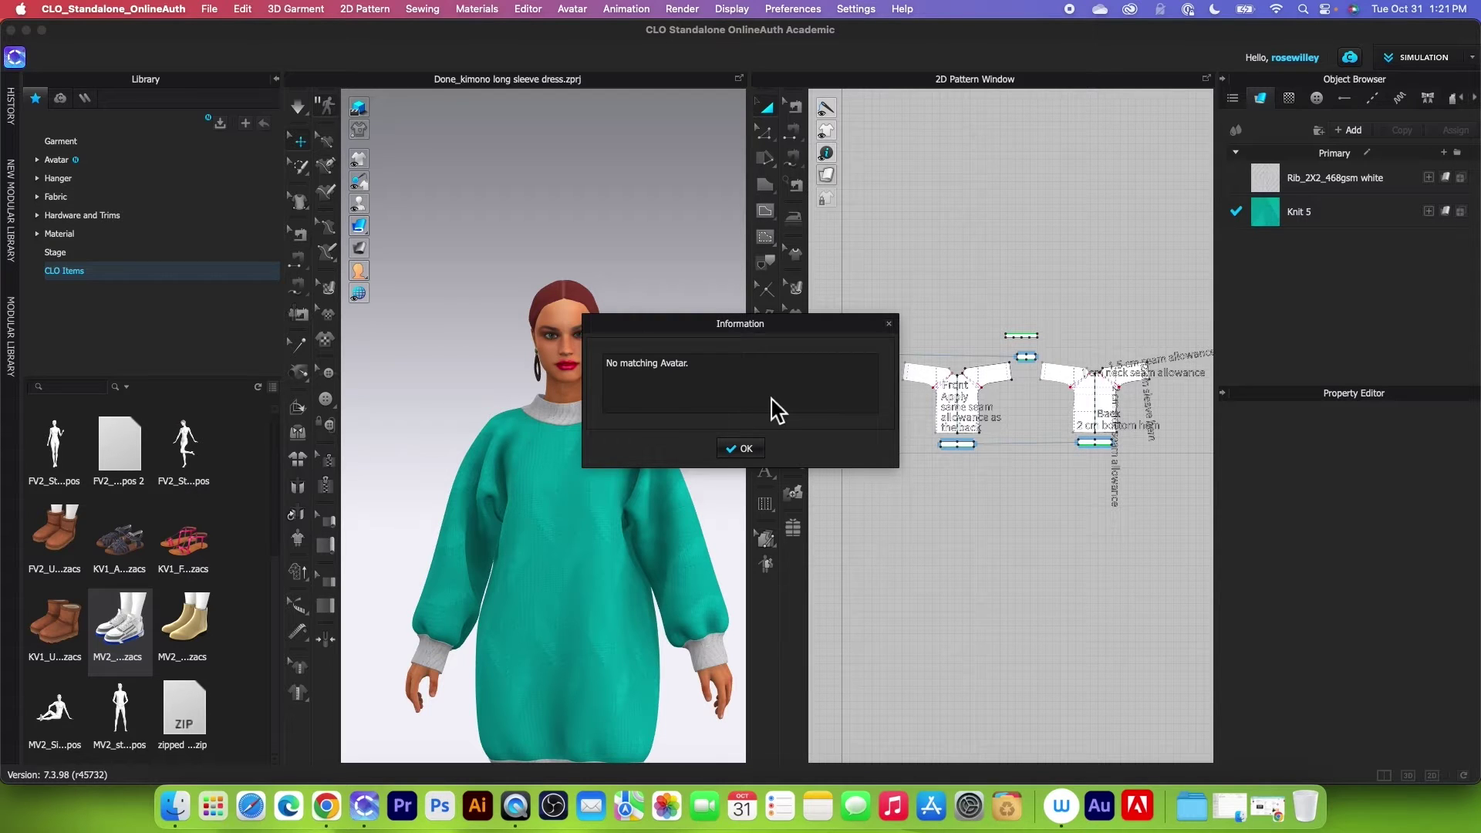
Dismiss the mismatch notice and put FV2_Slingback_Heel_A_Red shoes on the avatar
left_click(746, 450)
scroll(648, 394, "down", 5)
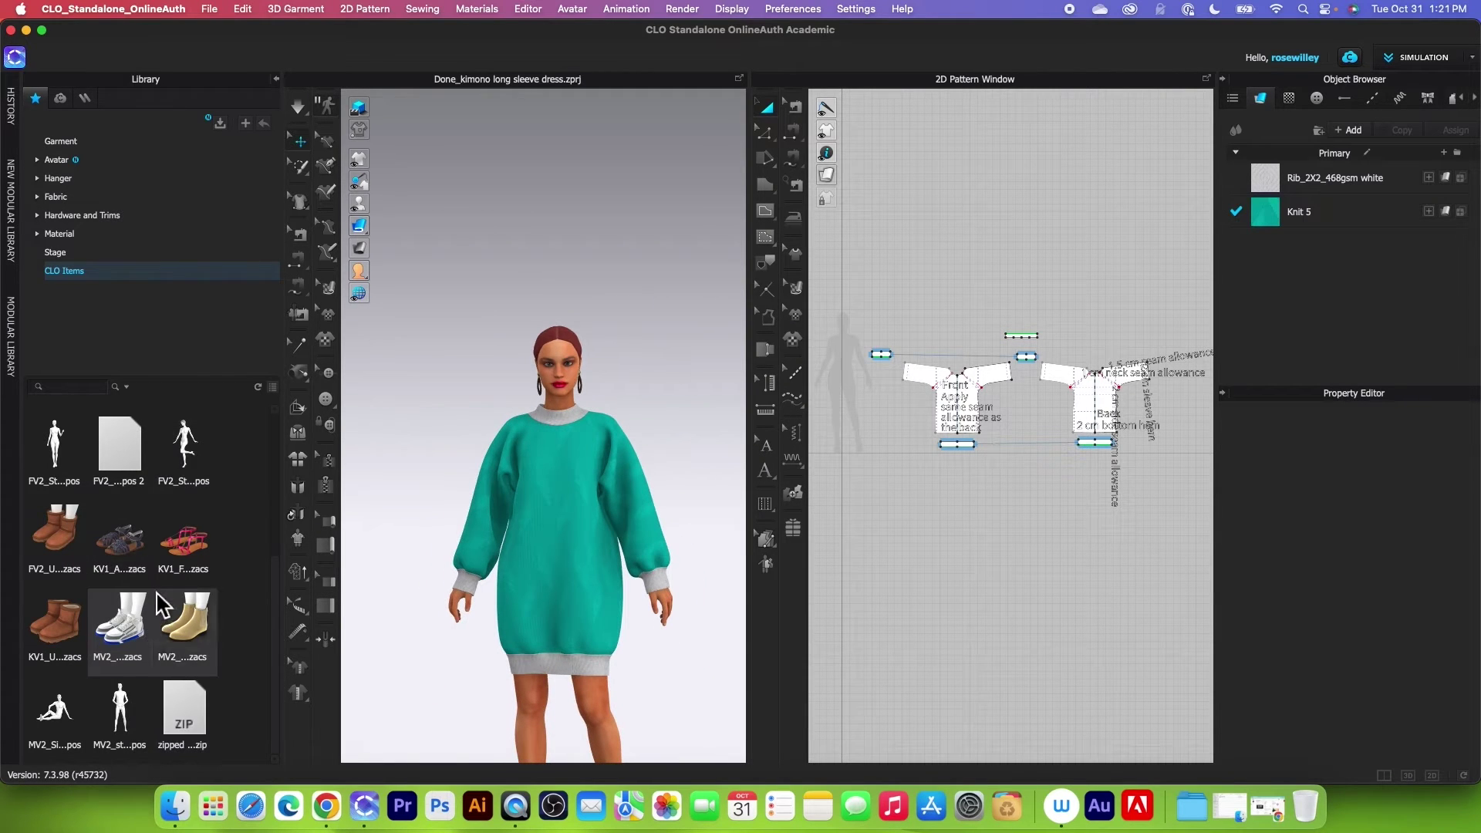
scroll(174, 599, "up", 3)
double_click(186, 611)
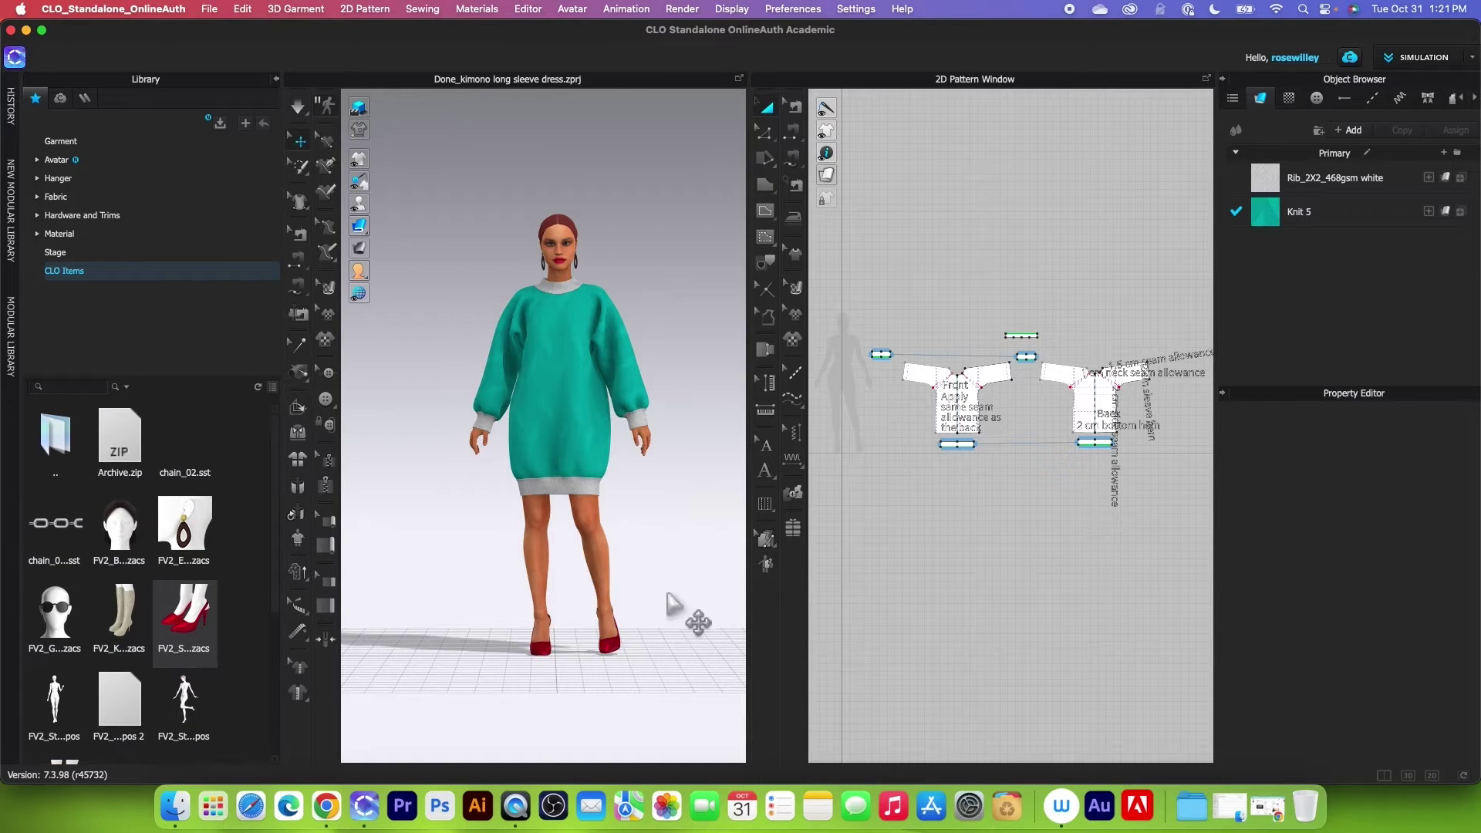
mouse_move(674, 604)
right_mouse_down()
mouse_move(540, 648)
mouse_move(697, 667)
right_mouse_up()
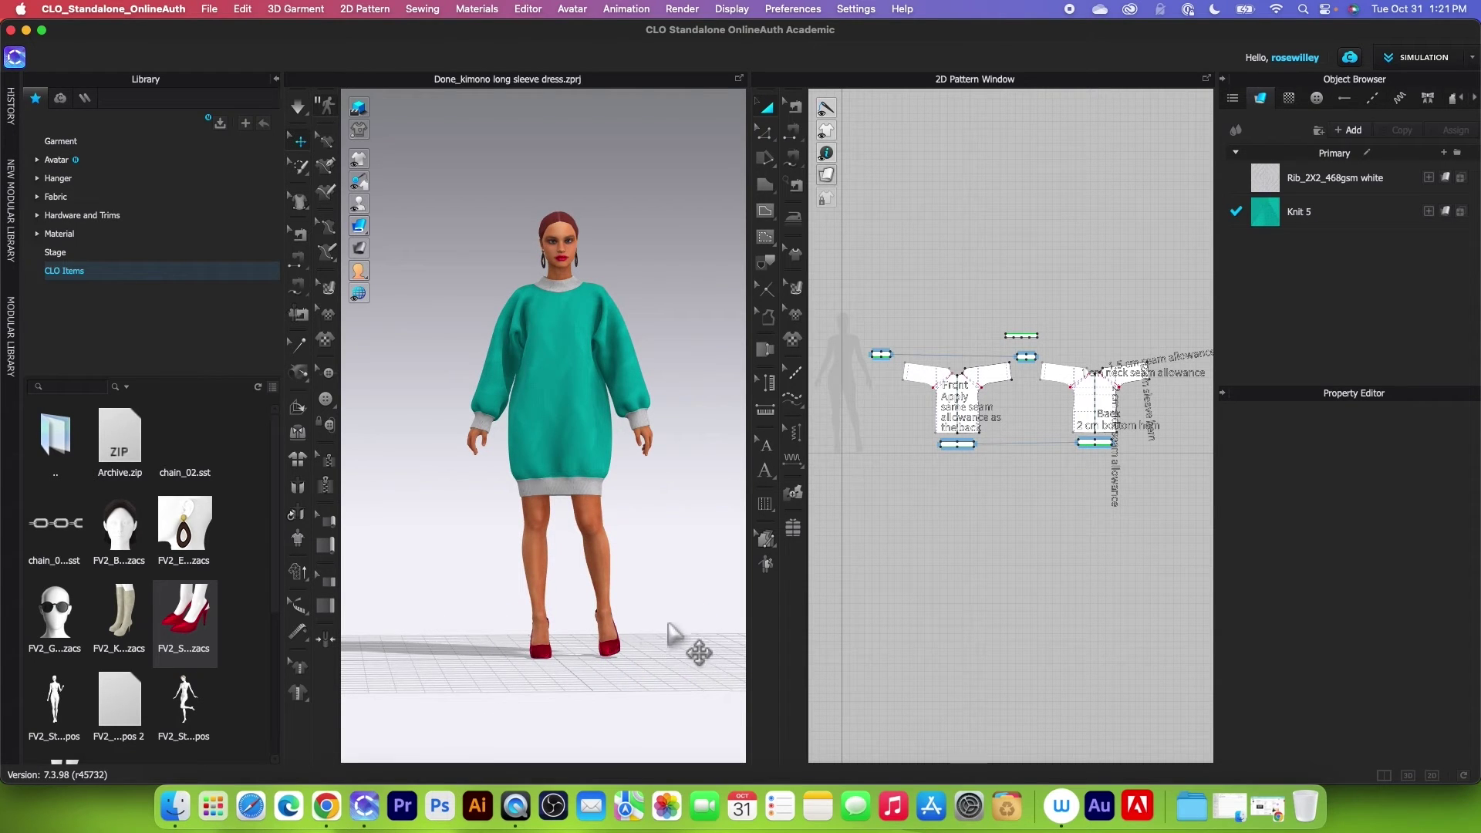
Replace the heels with FV2_Knee_High_Boots_Ivory and zoom in on the avatar
double_click(137, 628)
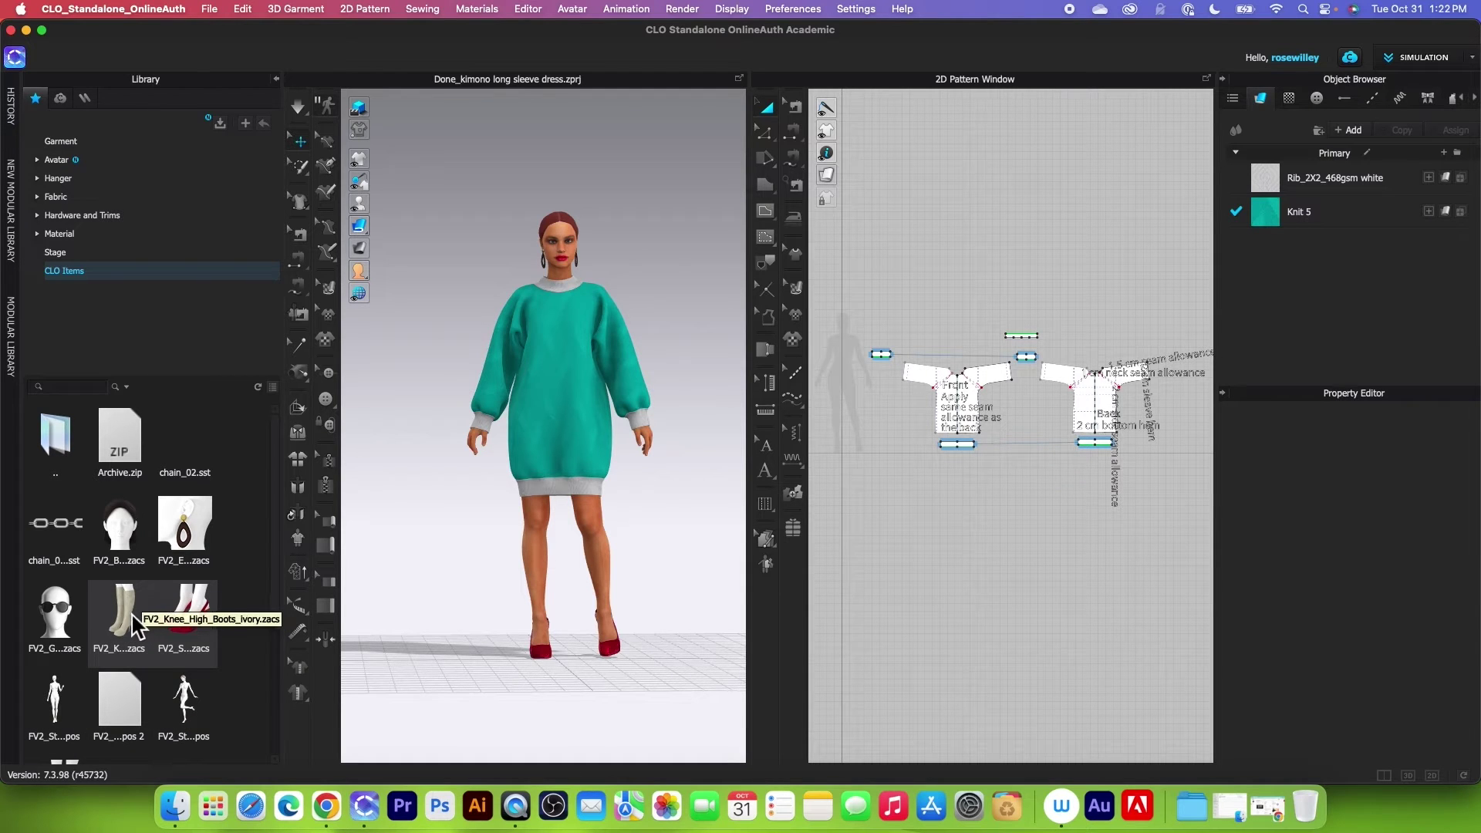
key("ctrl+plus")
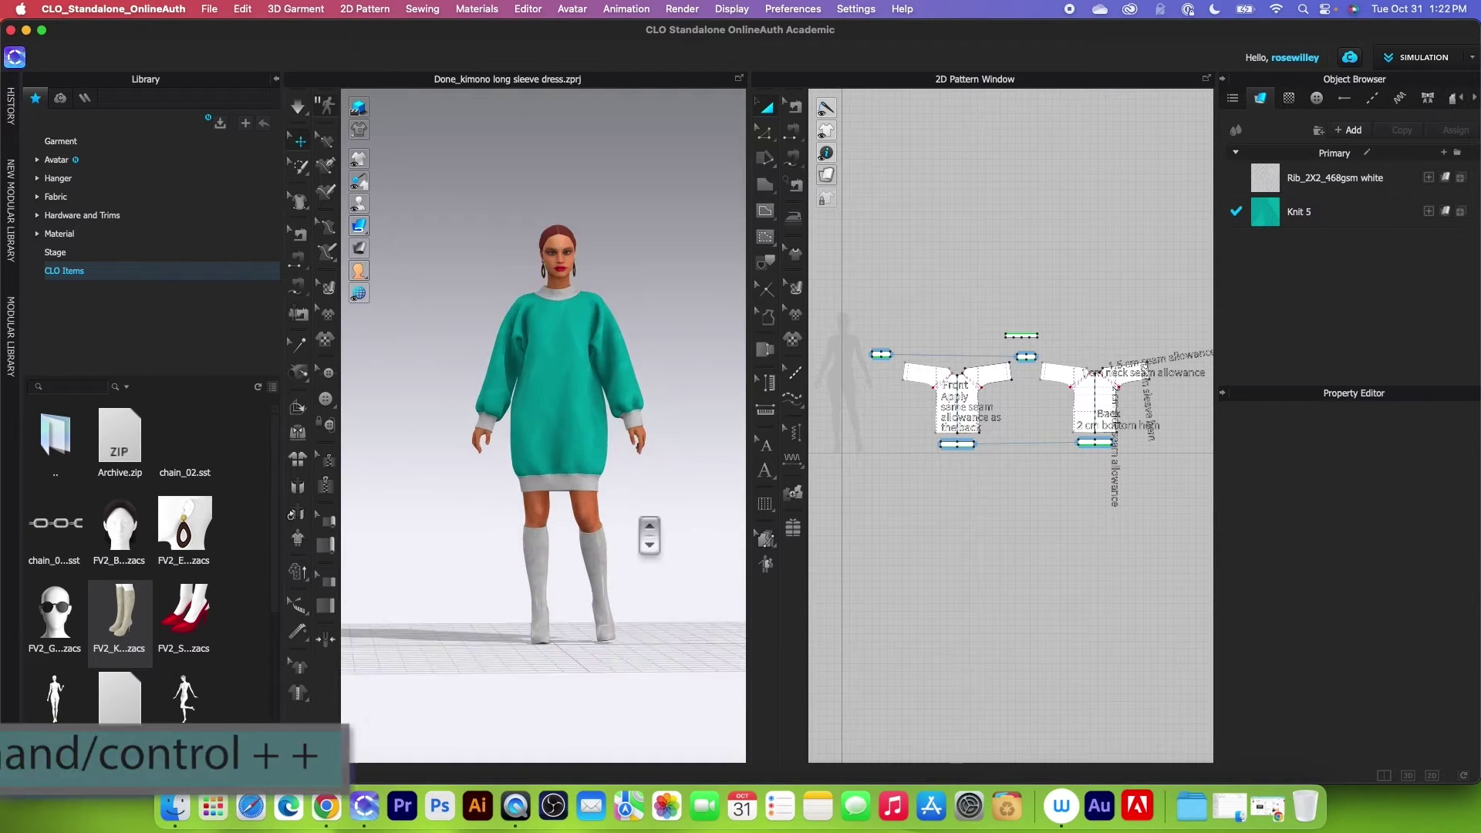
key("ctrl+plus")
key("ctrl+plus")
key("ctrl+plus")
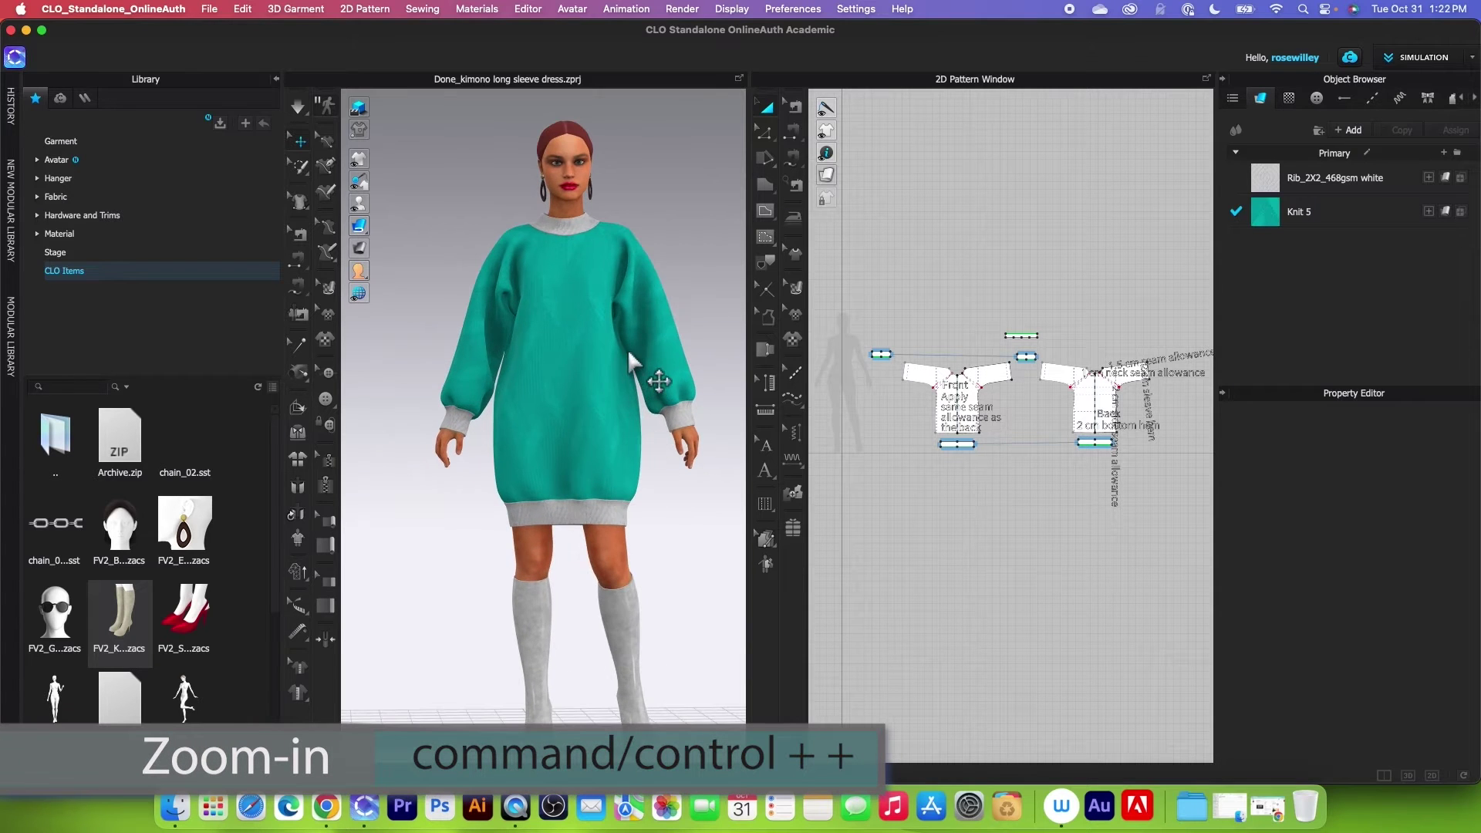
key("ctrl+plus")
scroll(622, 579, "up", 5)
scroll(622, 579, "up", 5)
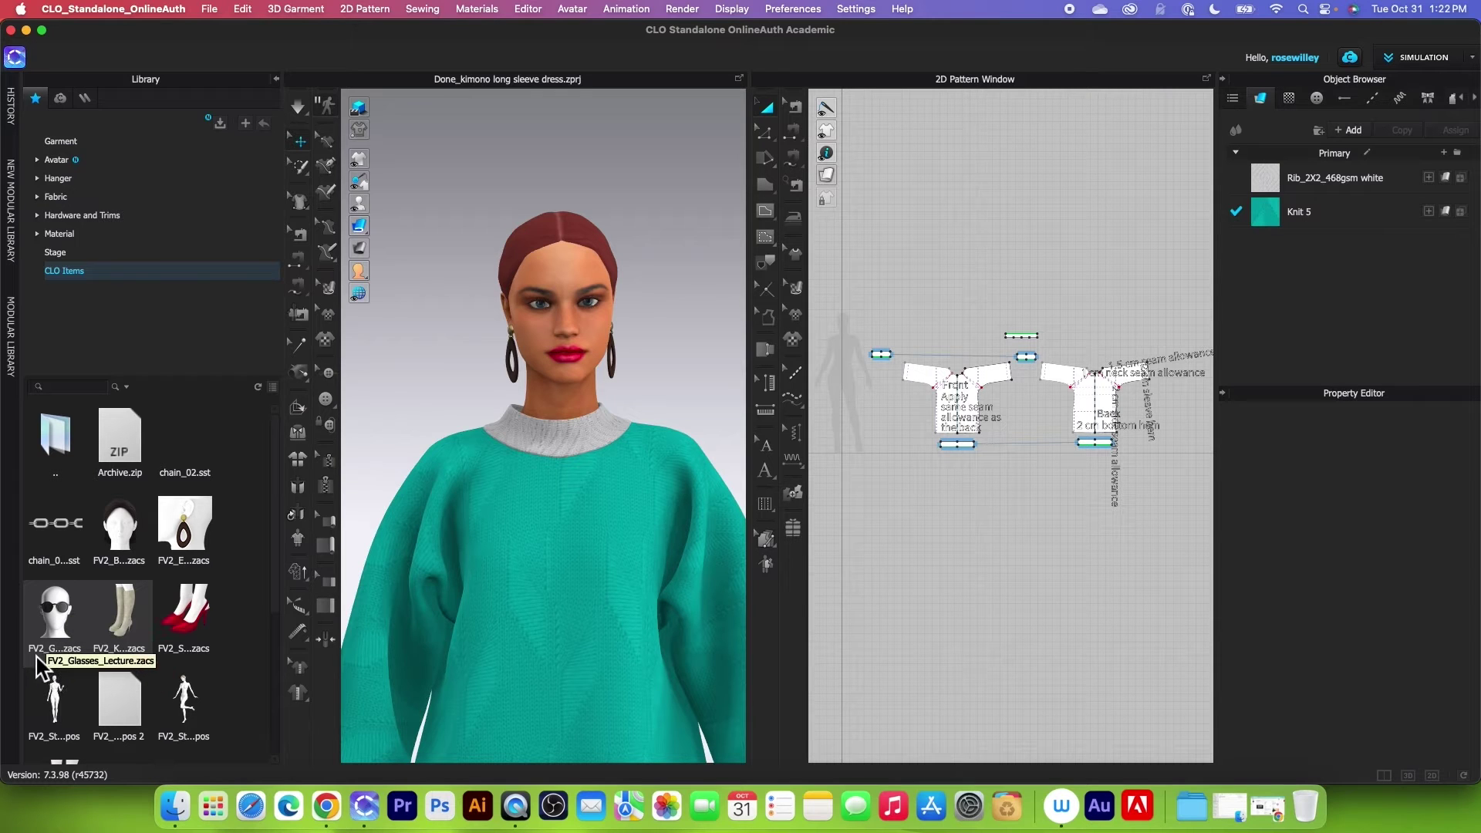
Put the FV2_Glasses_Lecture dark round sunglasses on the avatar and inspect them
double_click(61, 625)
scroll(597, 430, "up", 3)
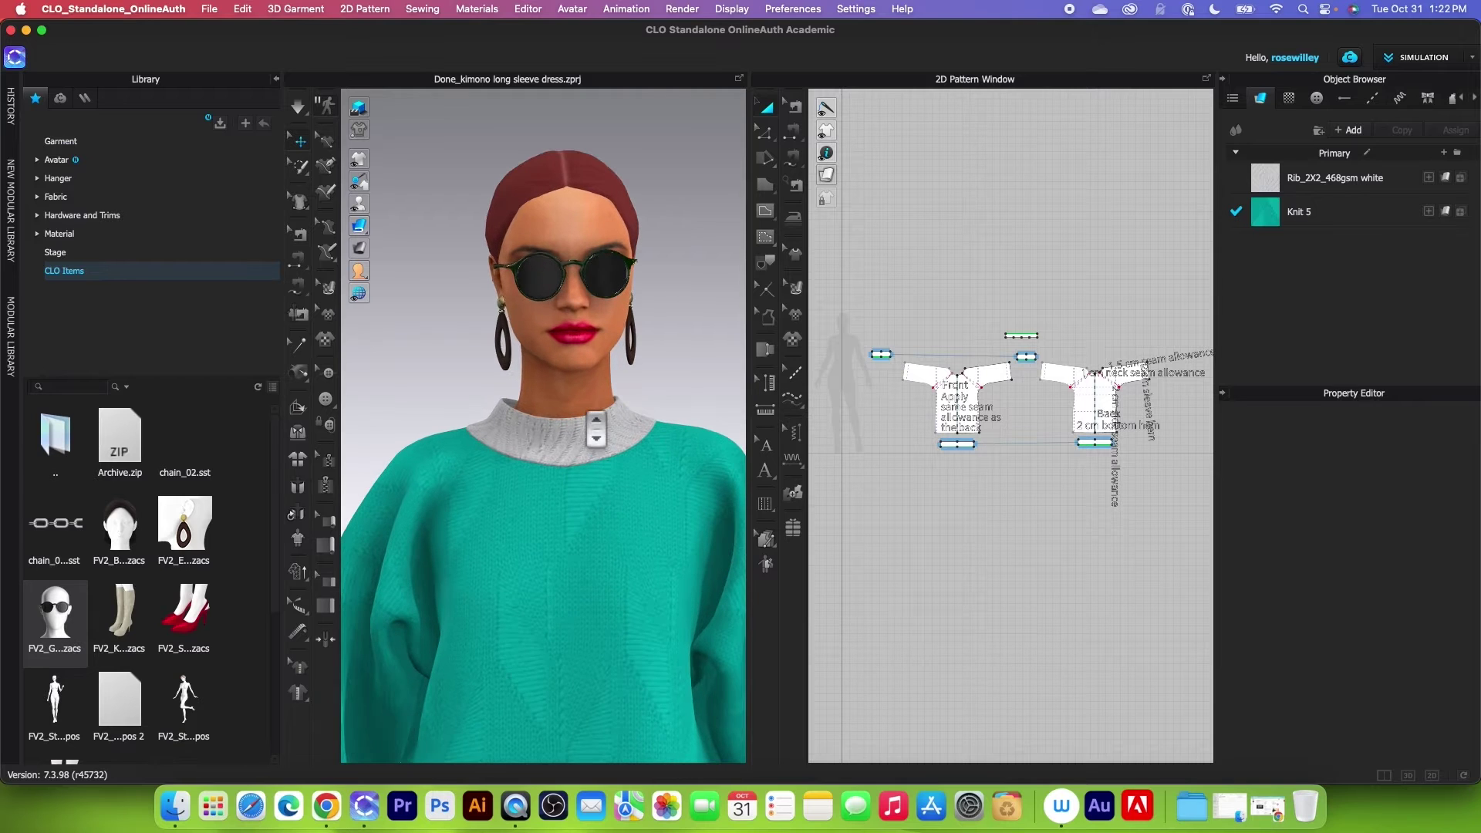
right_click_drag(603, 426, 492, 434)
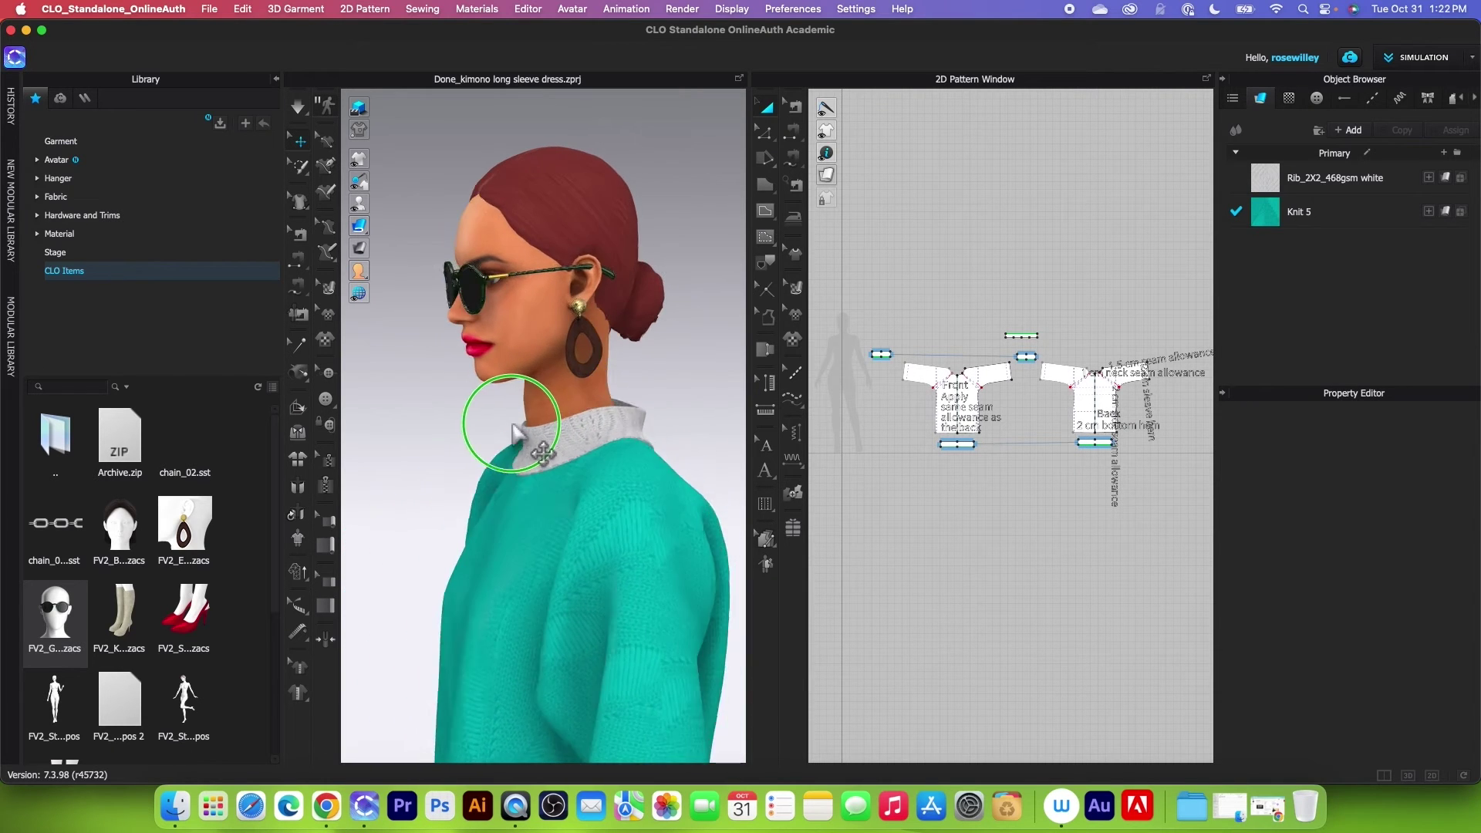
scroll(492, 434, "up", 2)
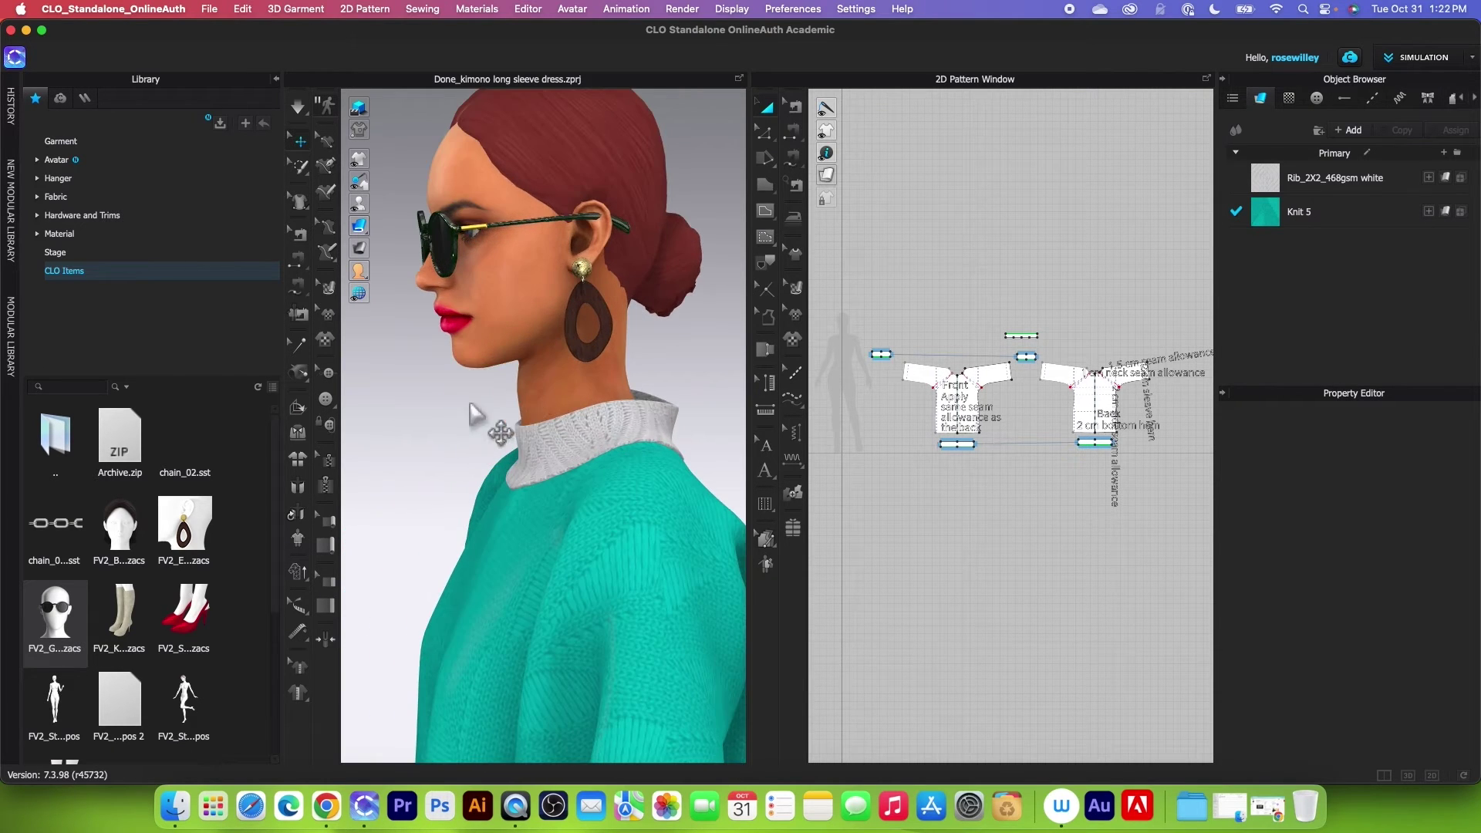
scroll(479, 411, "up", 1)
right_click_drag(480, 411, 677, 414)
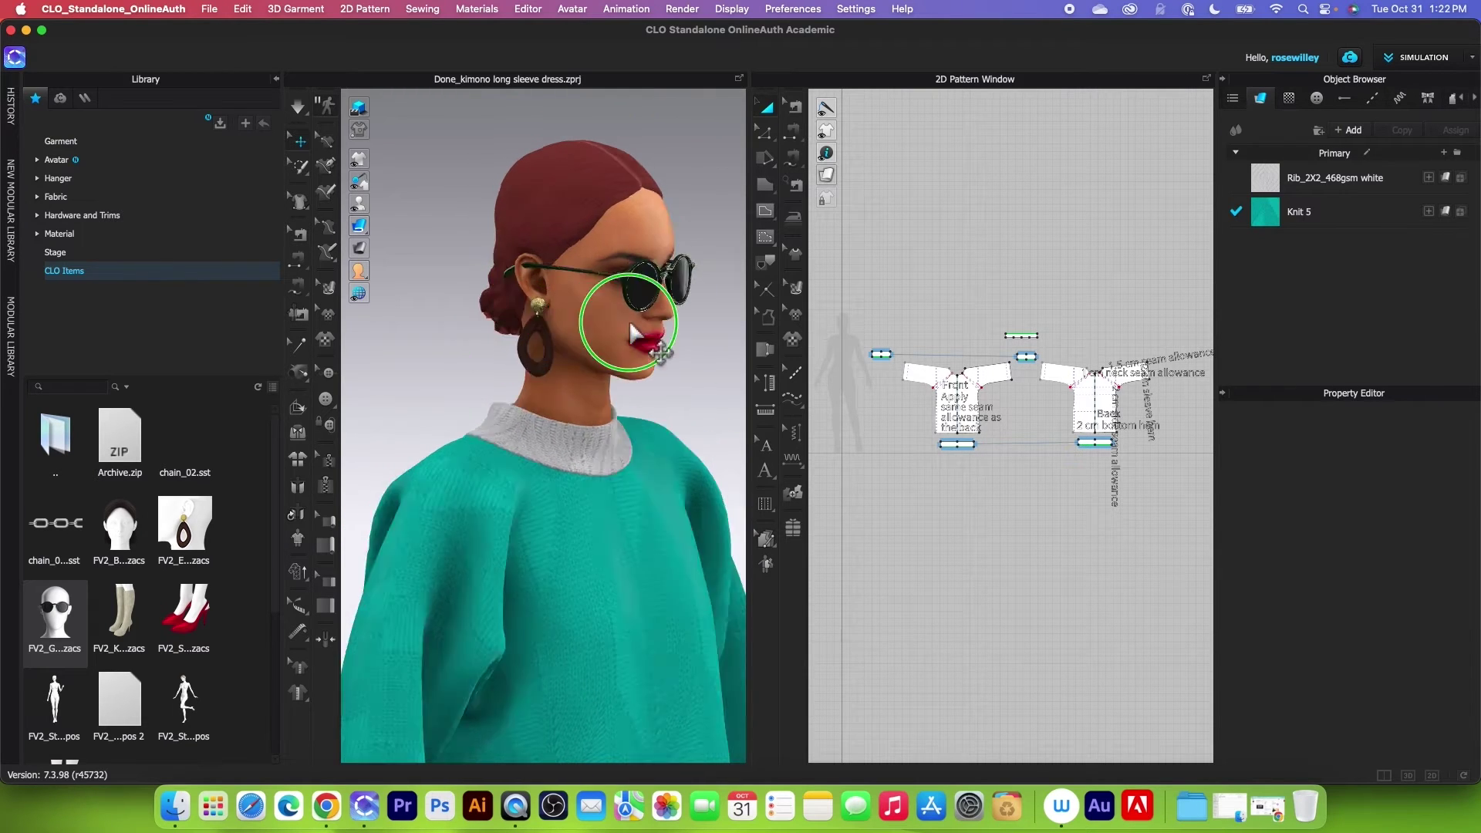
Open the Female_V2 Hair folder and put the curly afro hairstyle on the avatar
right_click_drag(648, 336, 630, 336)
key("2")
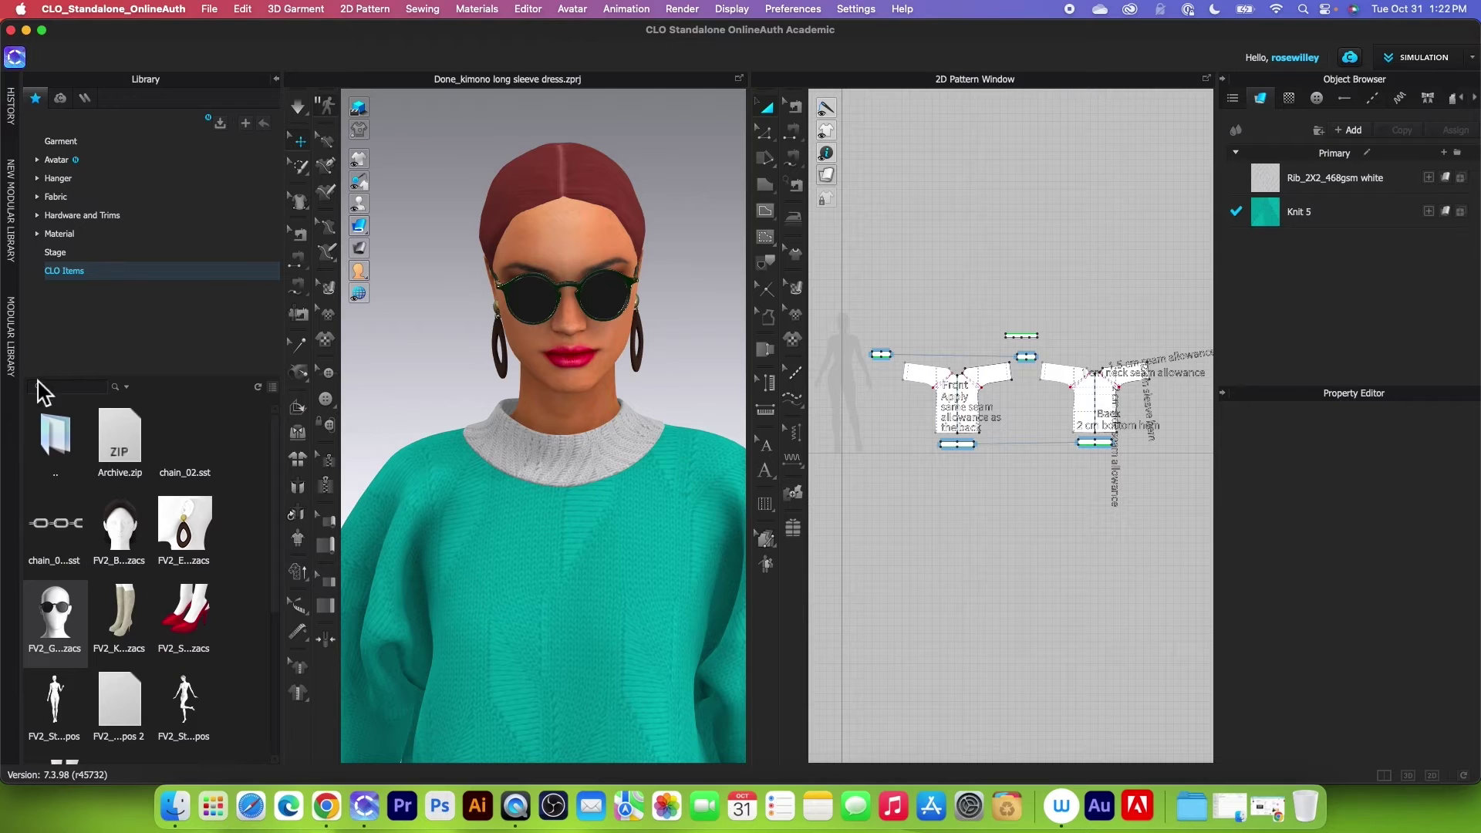
left_click(57, 160)
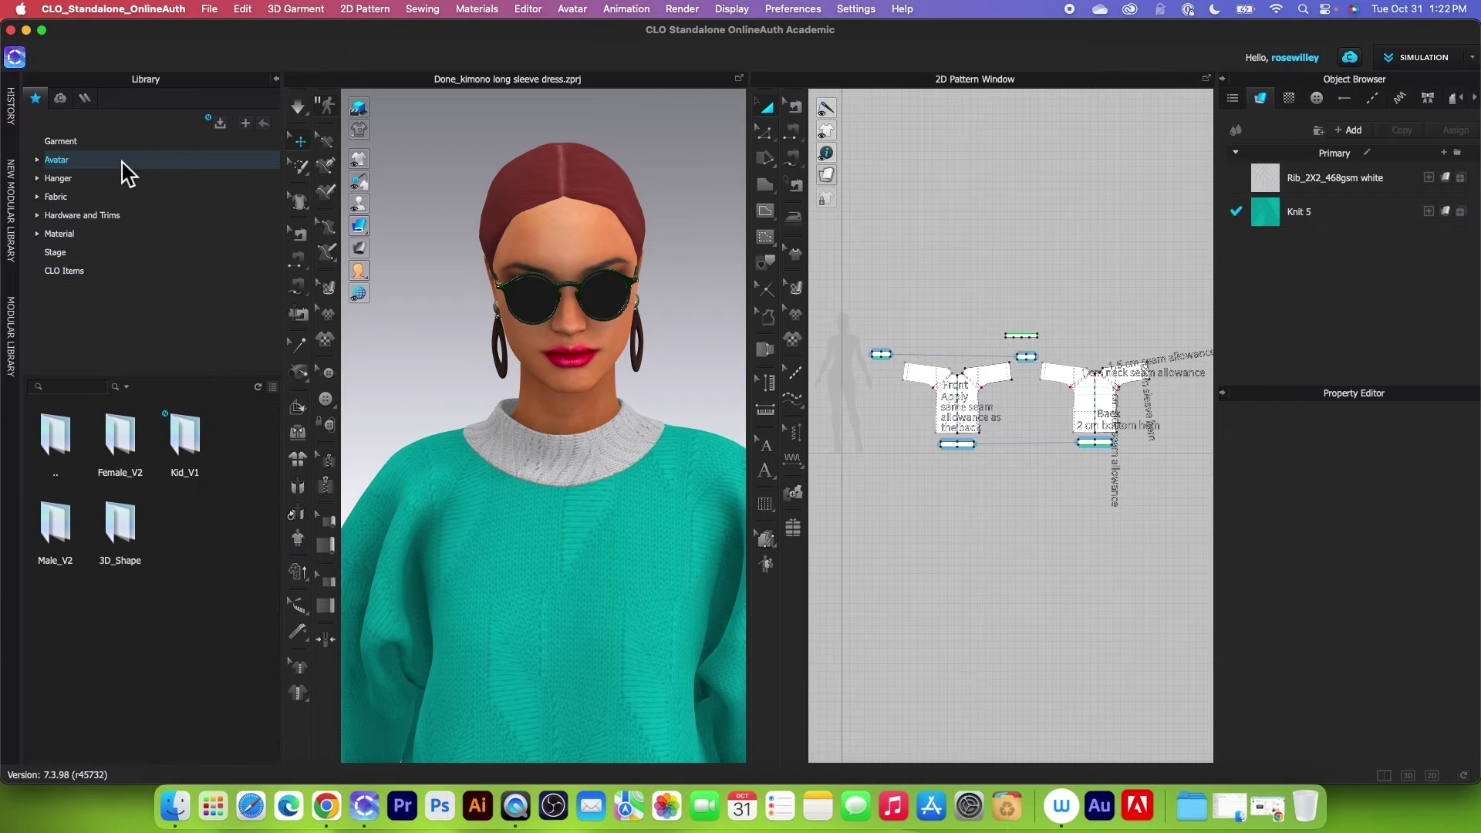
double_click(145, 447)
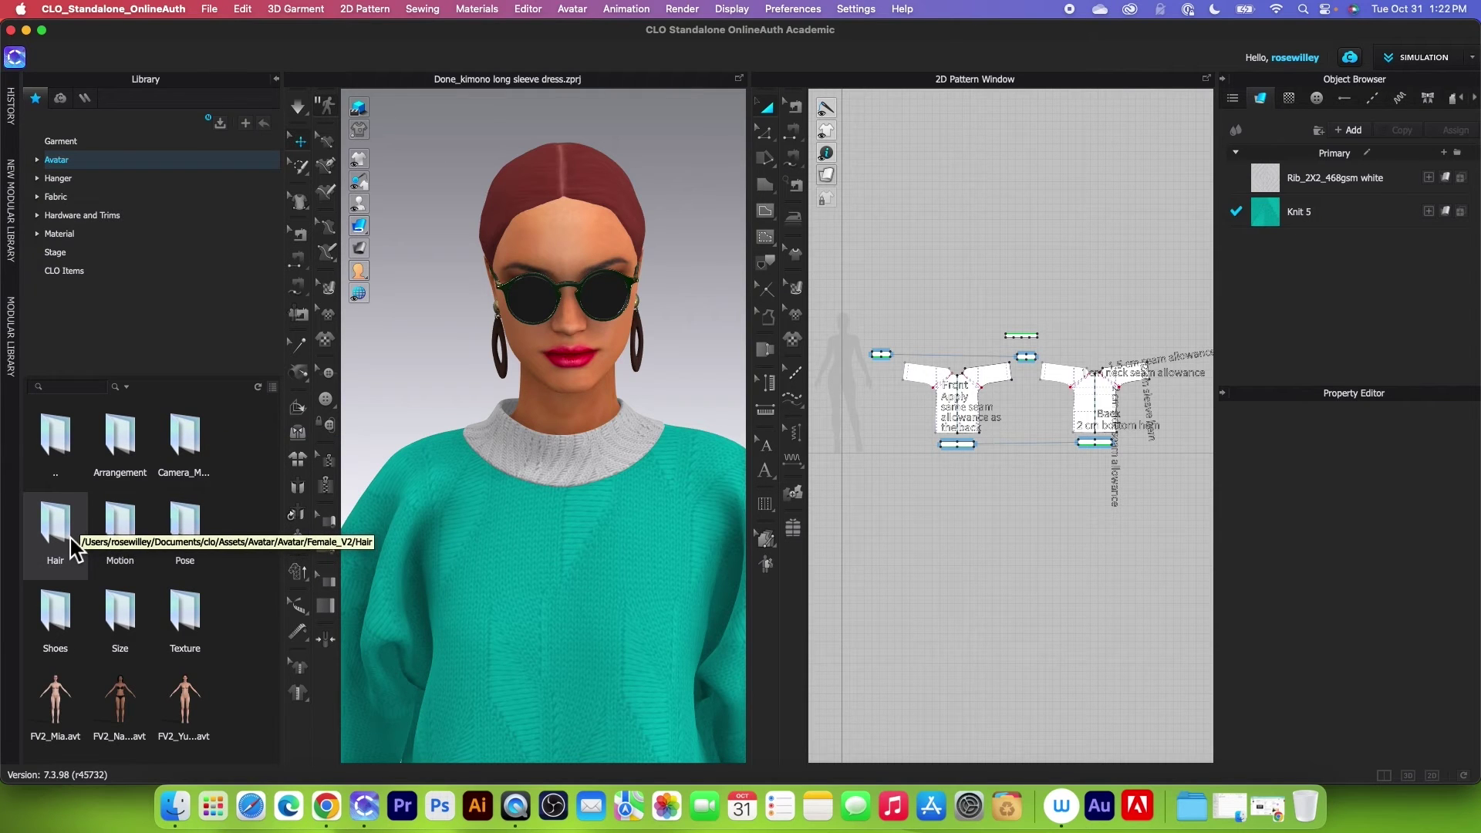
double_click(71, 547)
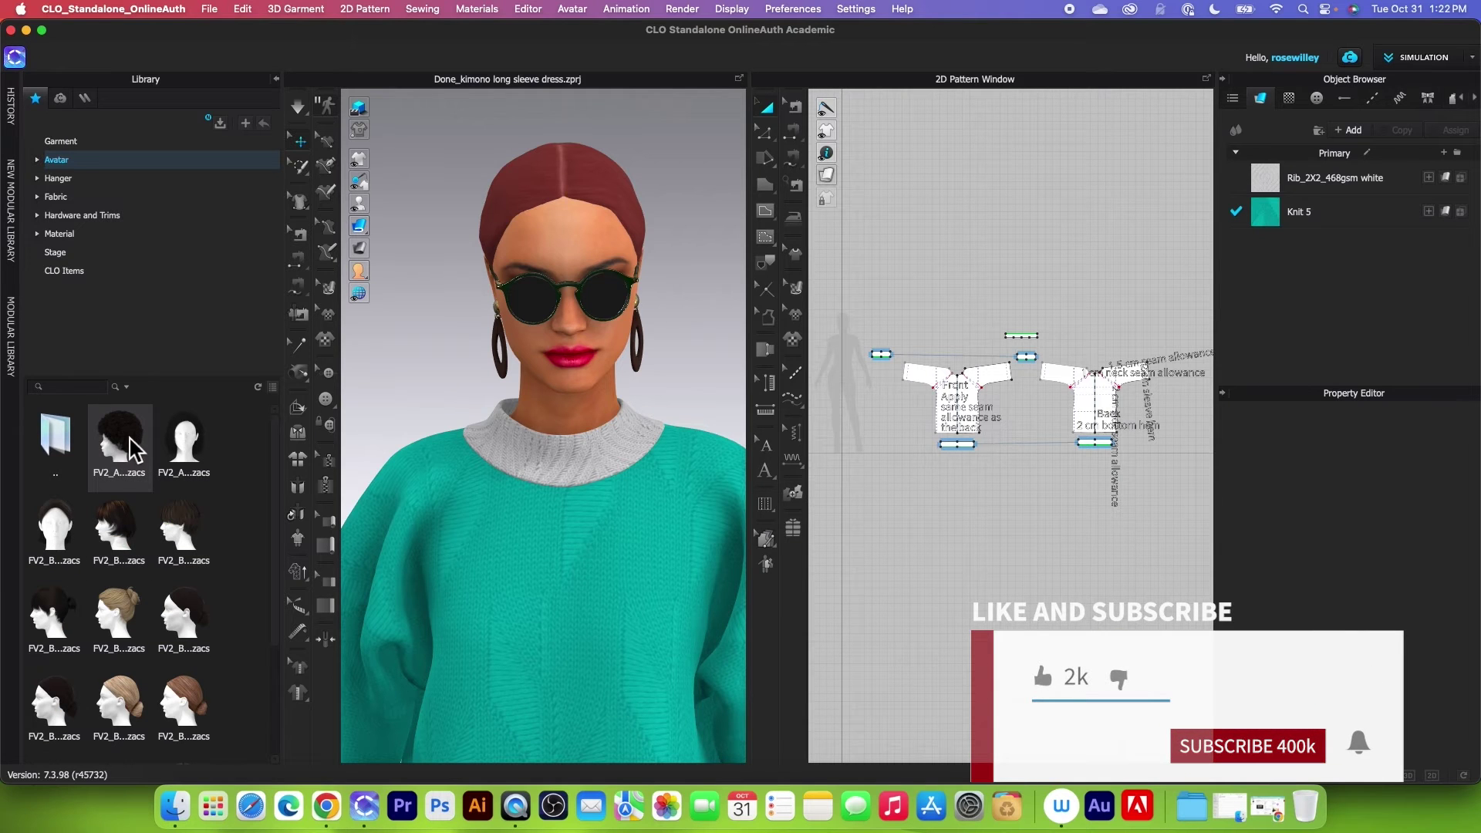
double_click(130, 446)
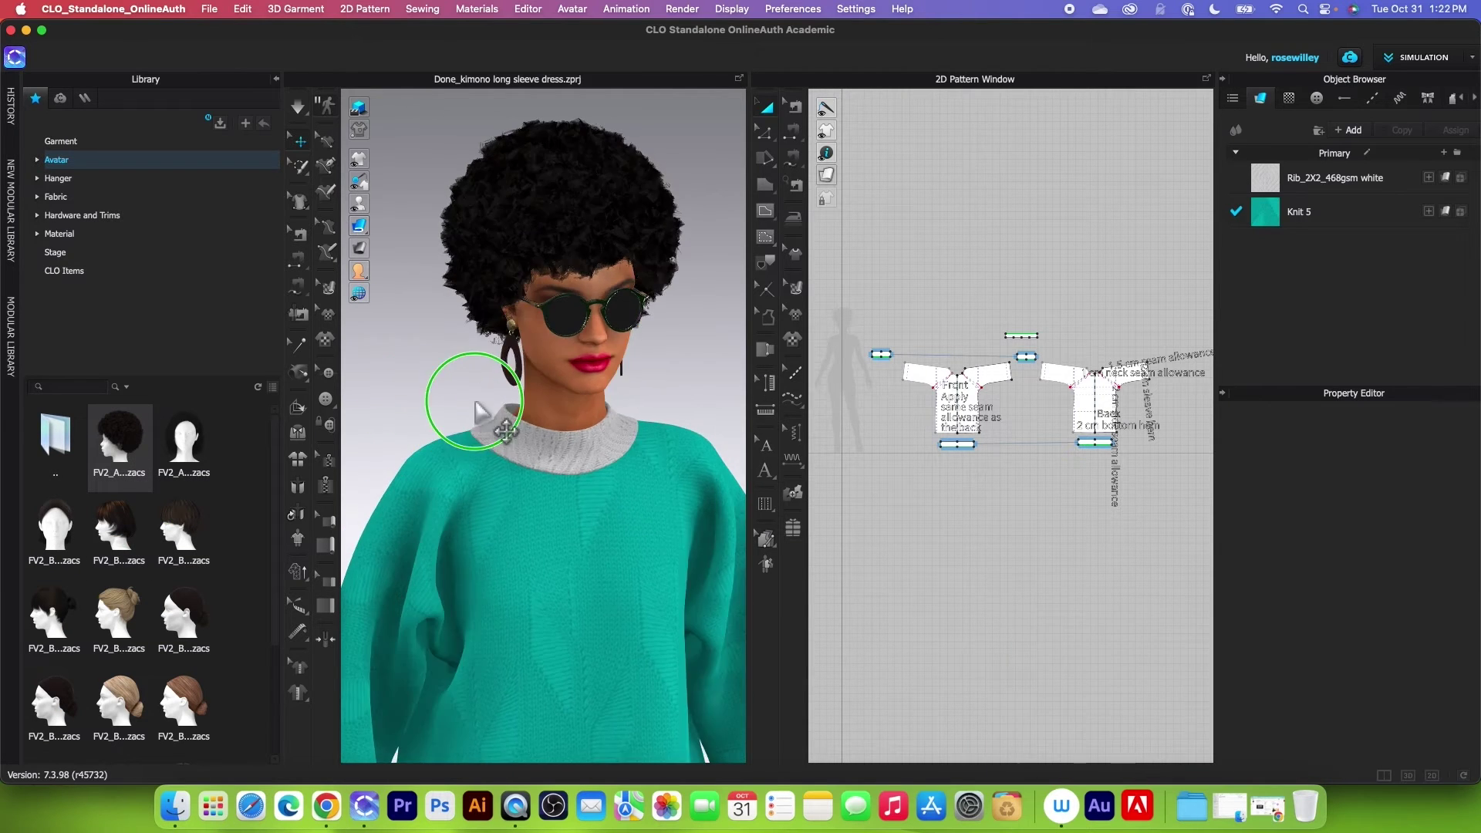
Swap the afro for the short dark bob with bangs and check it
mouse_move(487, 382)
right_mouse_down()
mouse_move(553, 399)
mouse_move(486, 400)
mouse_move(544, 399)
right_mouse_up()
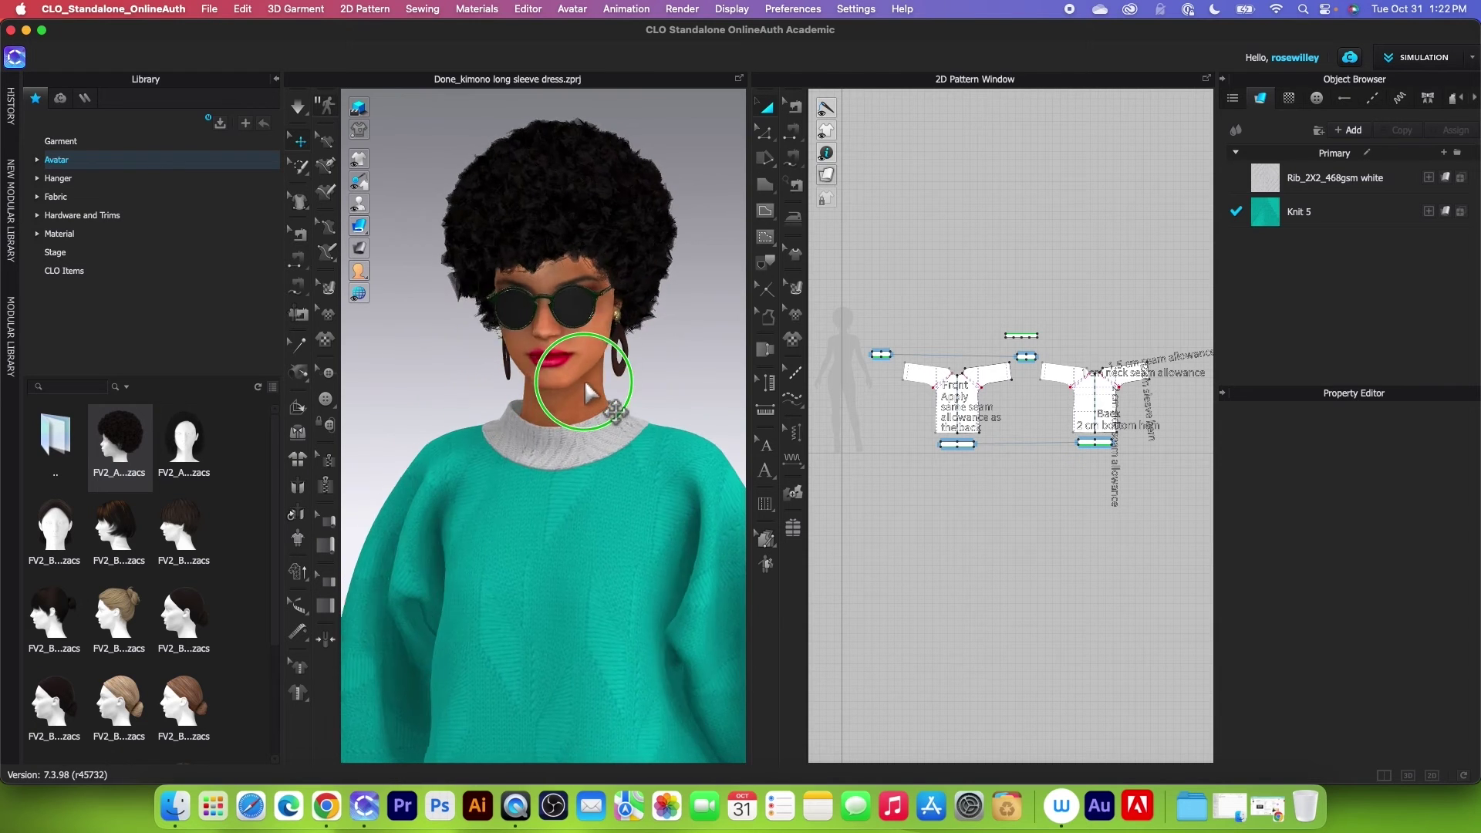
scroll(136, 564, "down", 3)
scroll(137, 565, "up", 3)
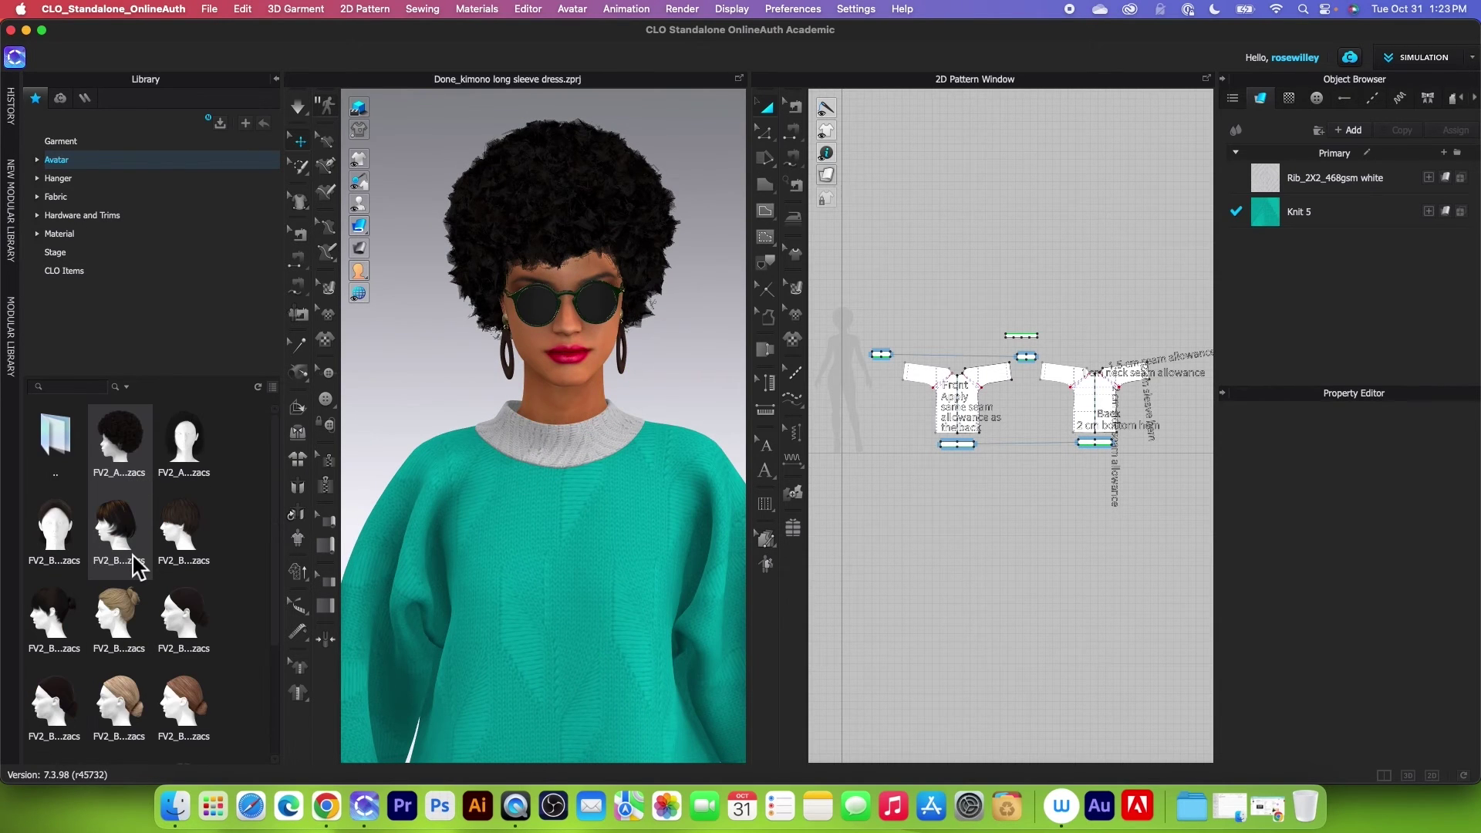
double_click(185, 531)
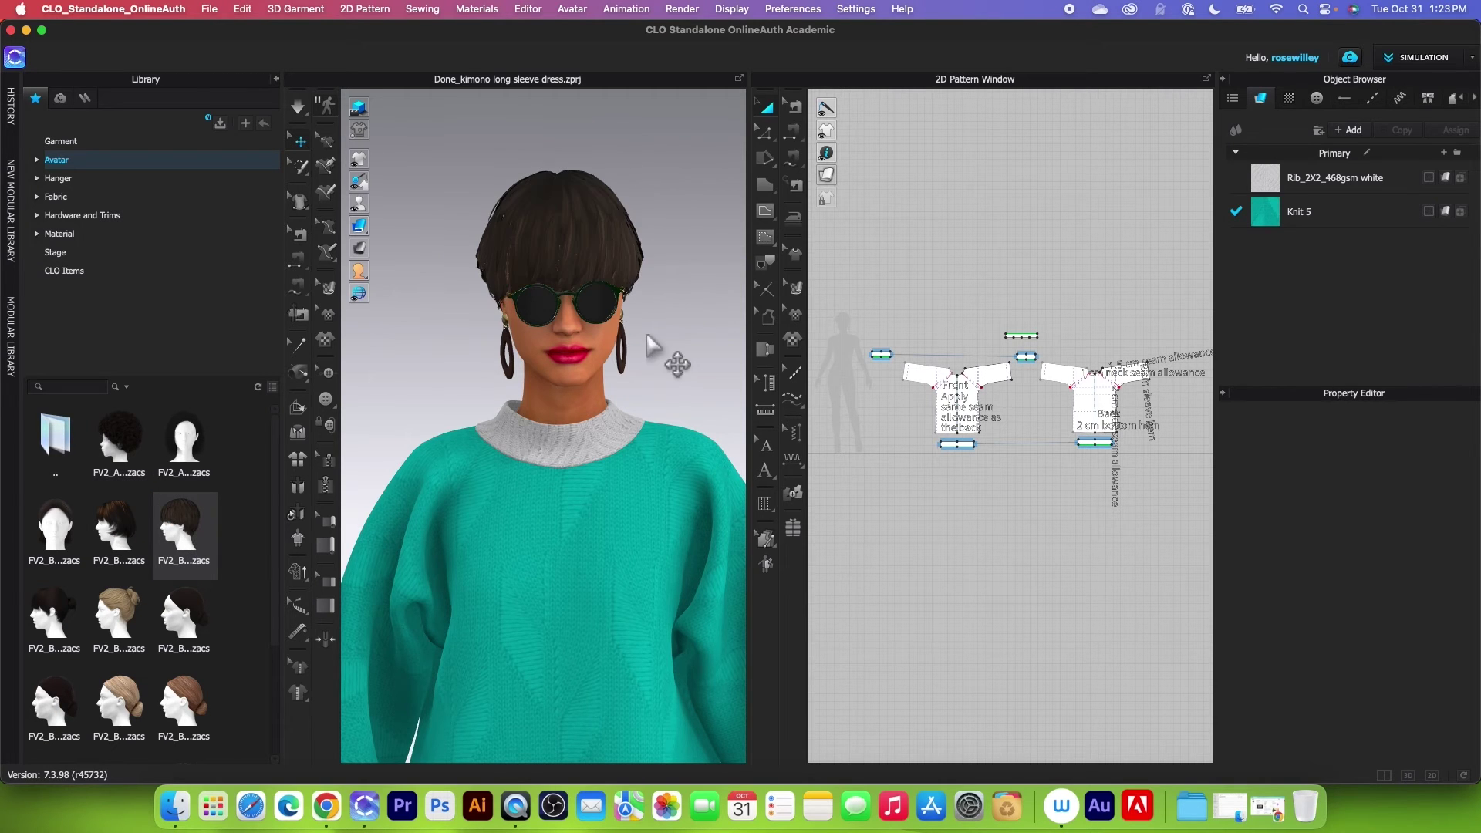
scroll(555, 399, "down", 3)
mouse_move(556, 400)
right_mouse_down()
mouse_move(428, 400)
mouse_move(631, 403)
right_mouse_up()
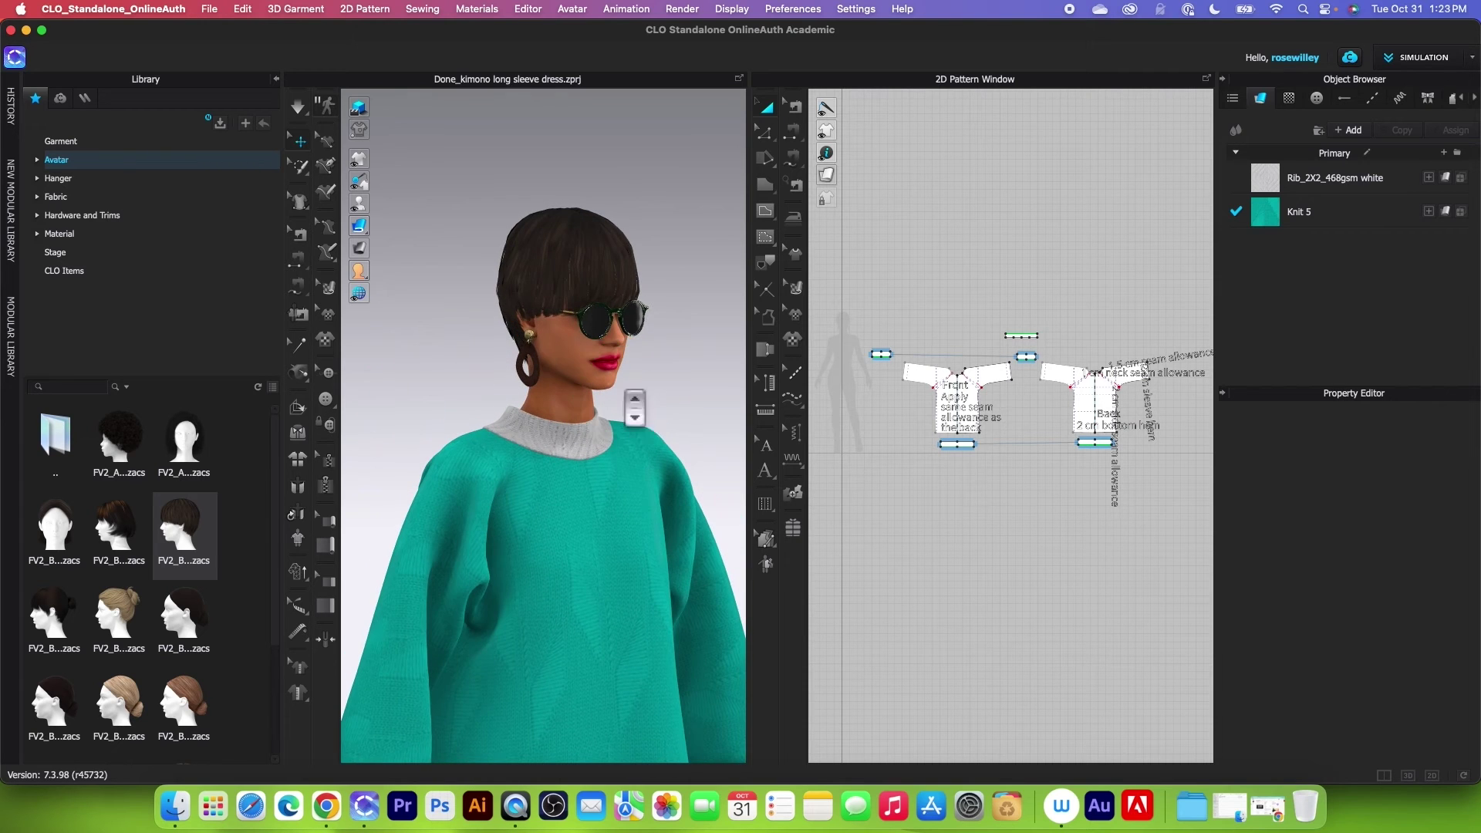
scroll(634, 405, "down", 5)
scroll(633, 405, "down", 3)
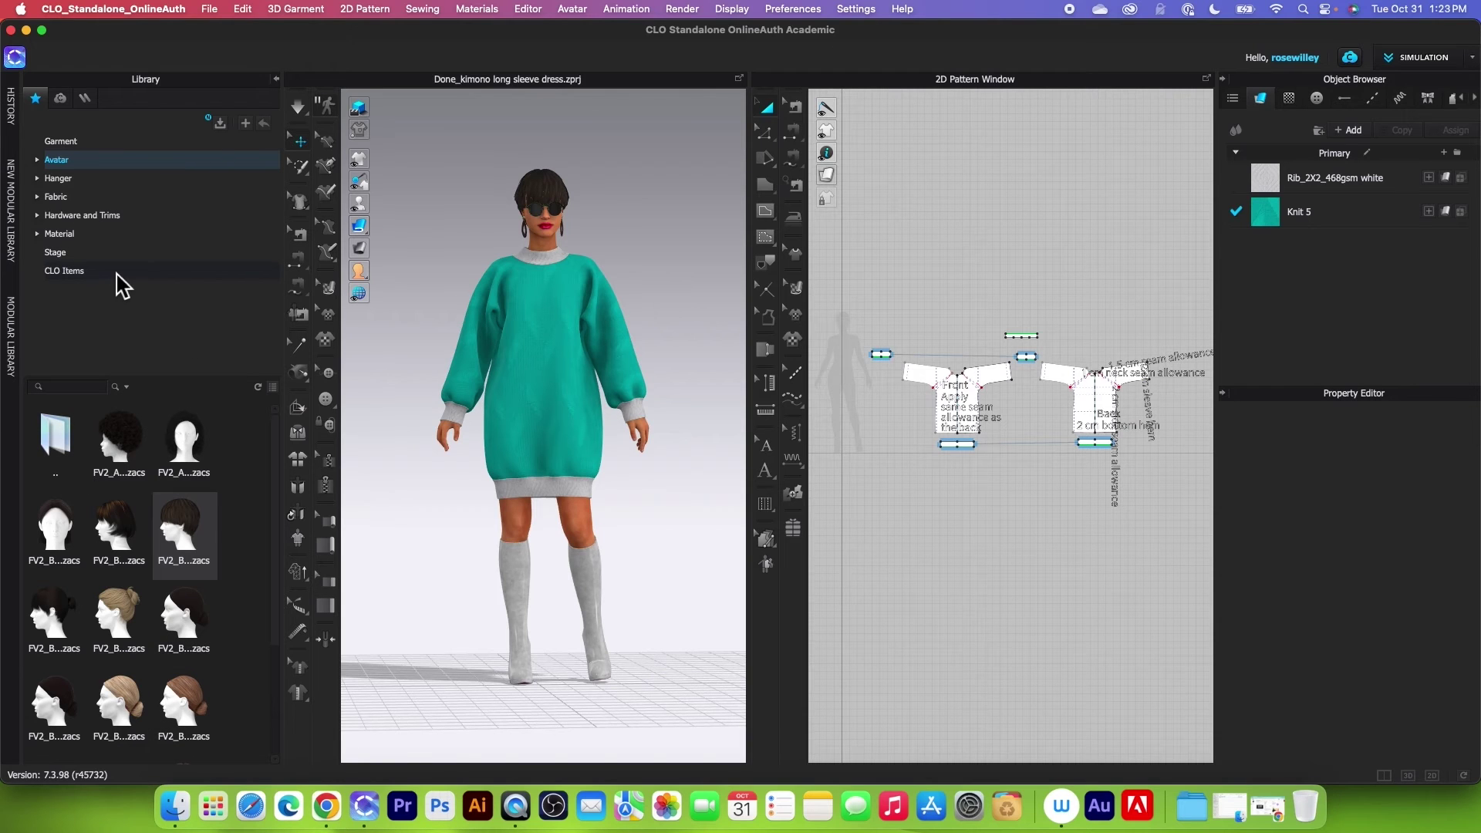
Load the first CLO Items .pos standing pose, keeping Pose Only checked
left_click(65, 271)
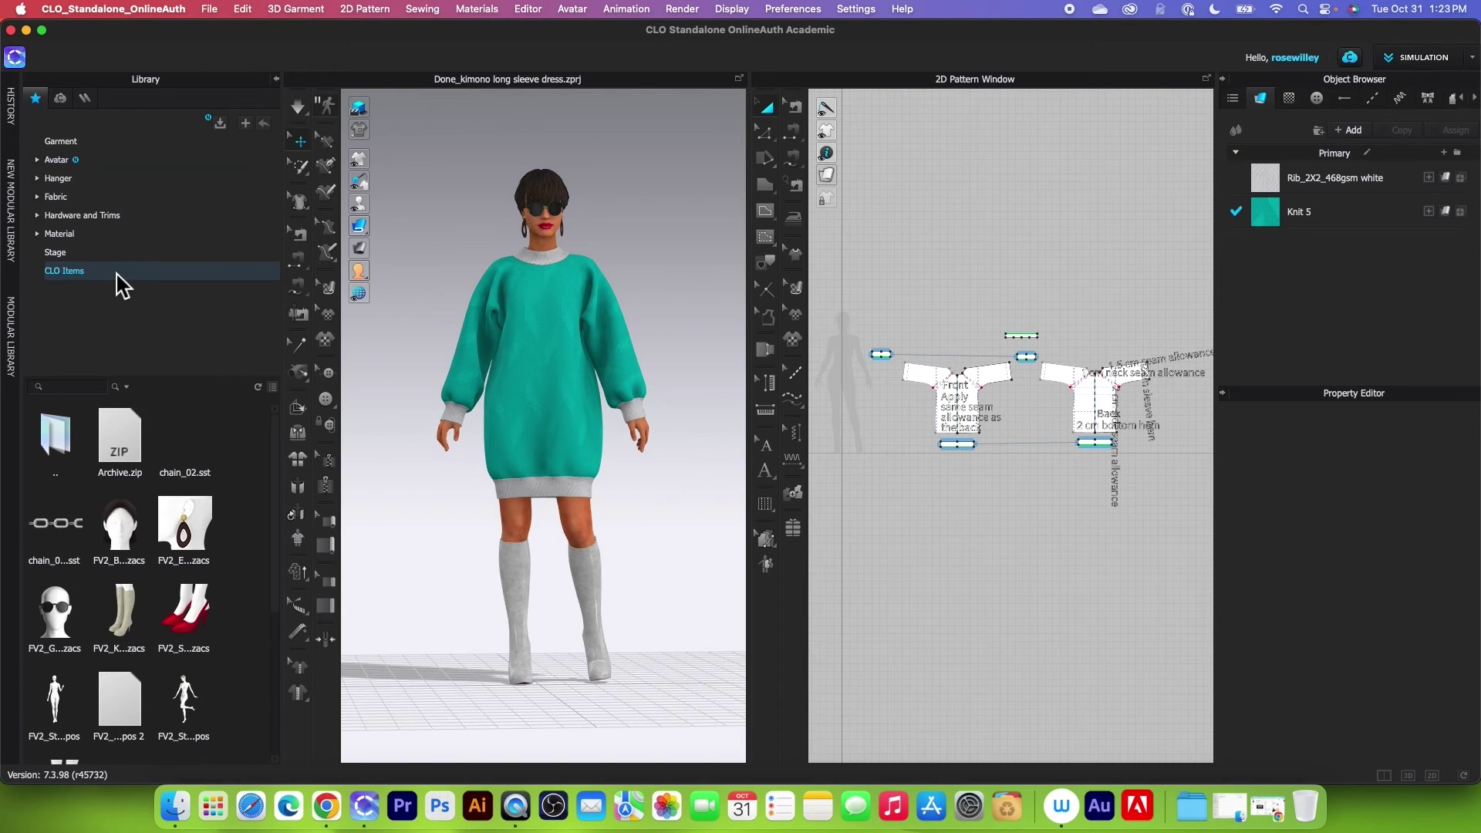
scroll(164, 614, "down", 3)
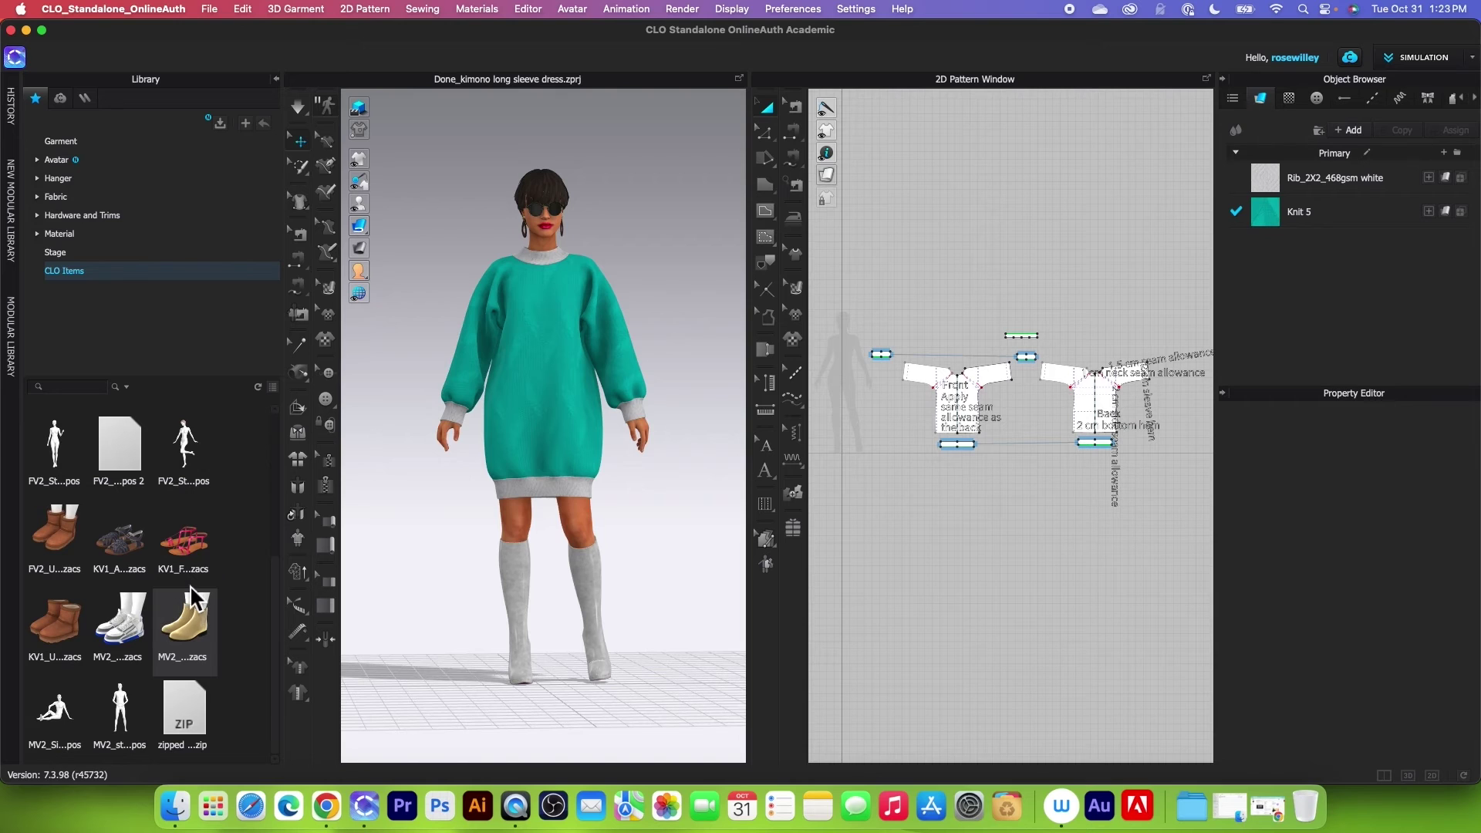
scroll(191, 701, "up", 1)
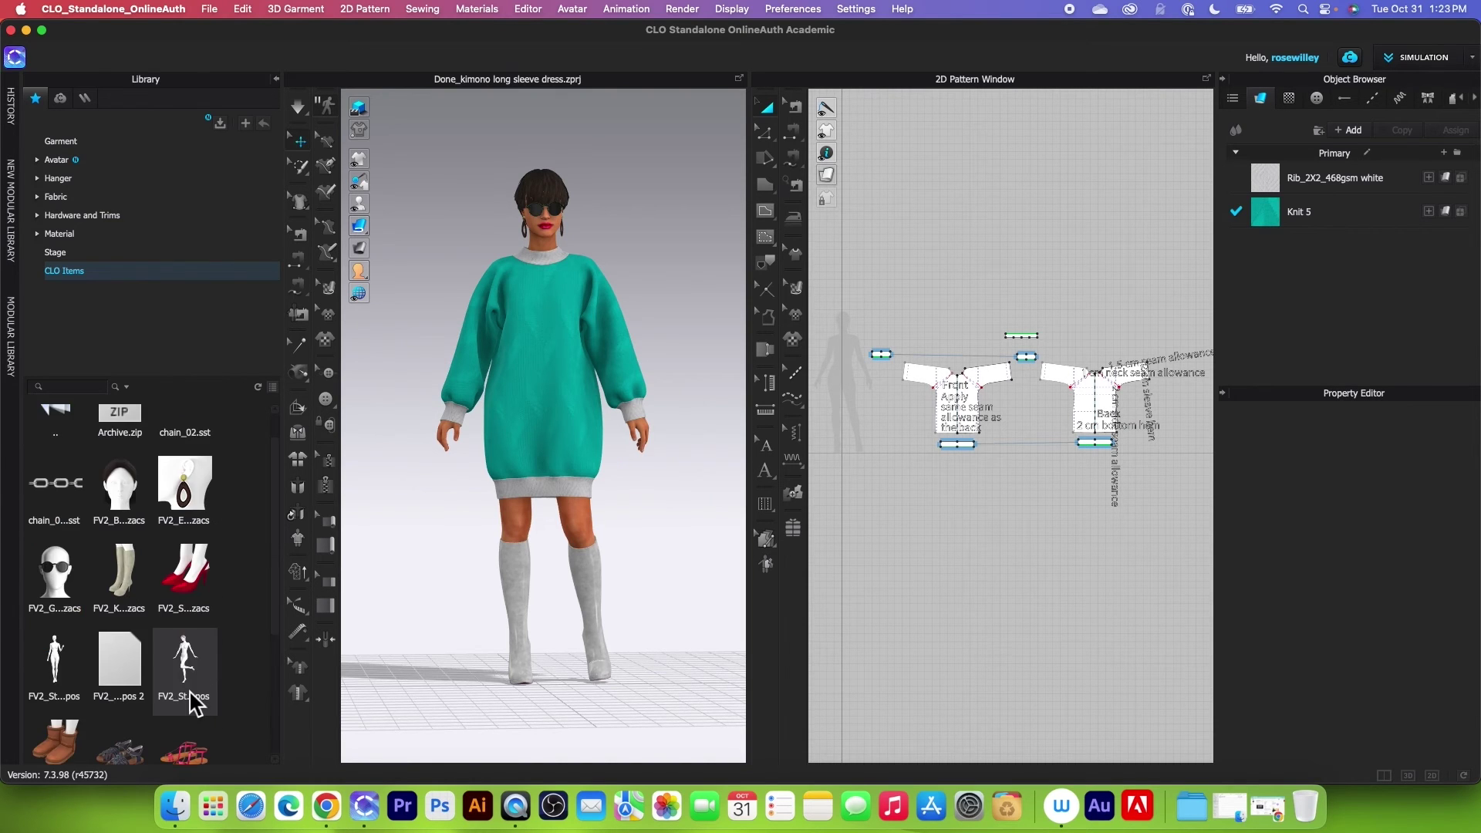
scroll(192, 700, "down", 1)
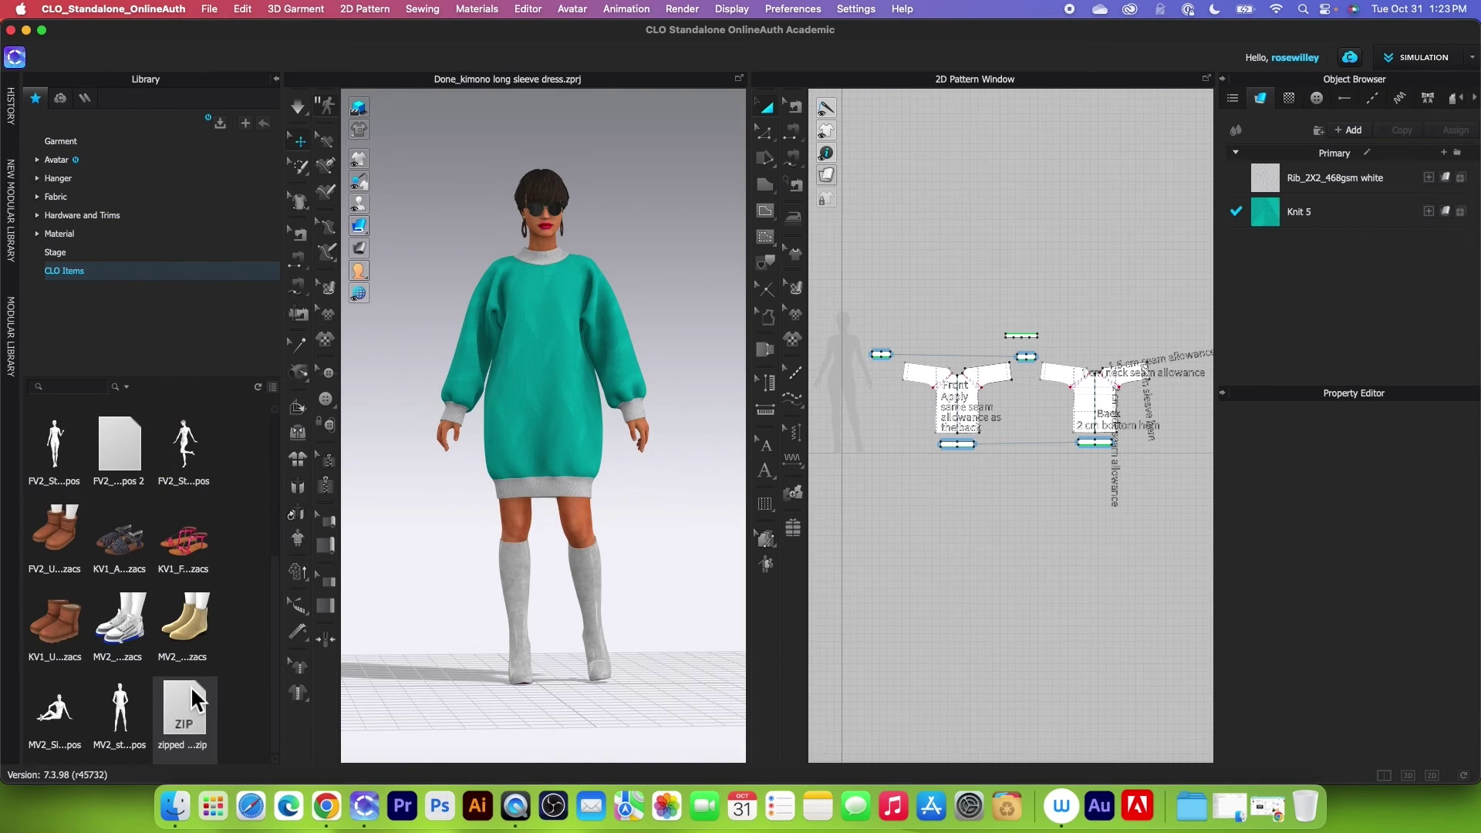
double_click(57, 453)
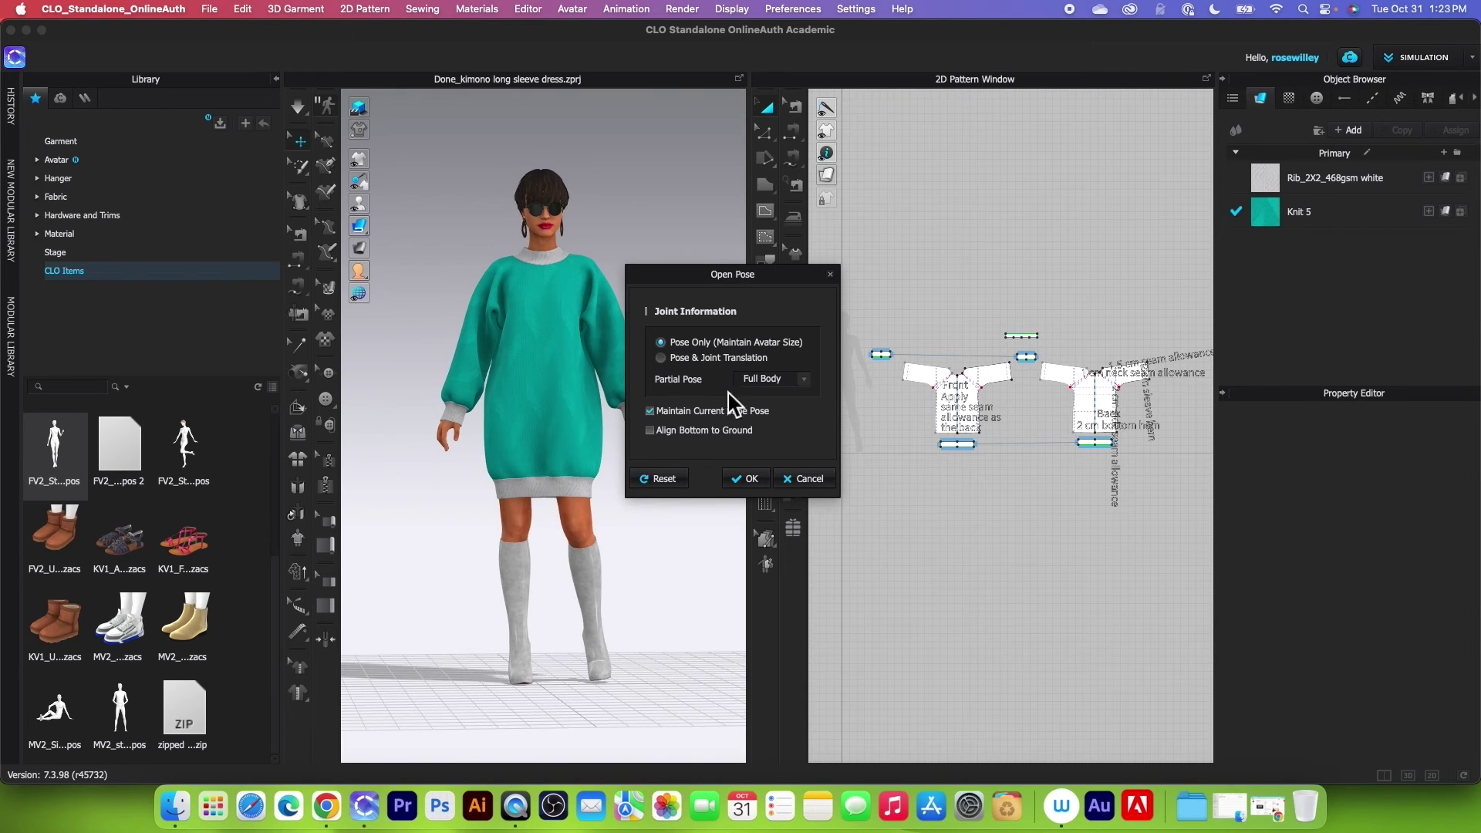
left_click(753, 479)
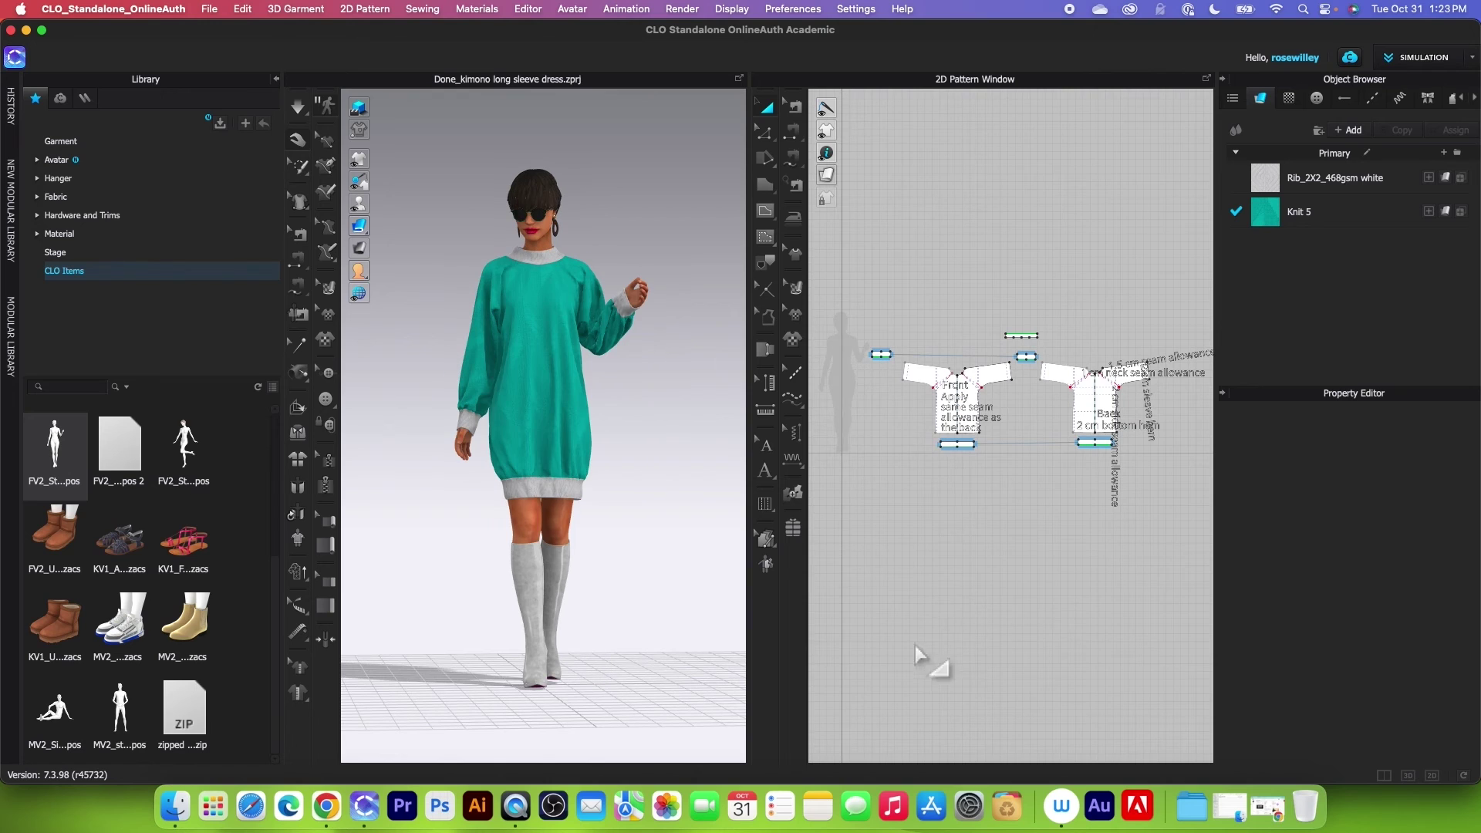
scroll(916, 425, "down", 1)
Strengthen all the teal dress patterns
left_click_drag(1137, 484, 1139, 489)
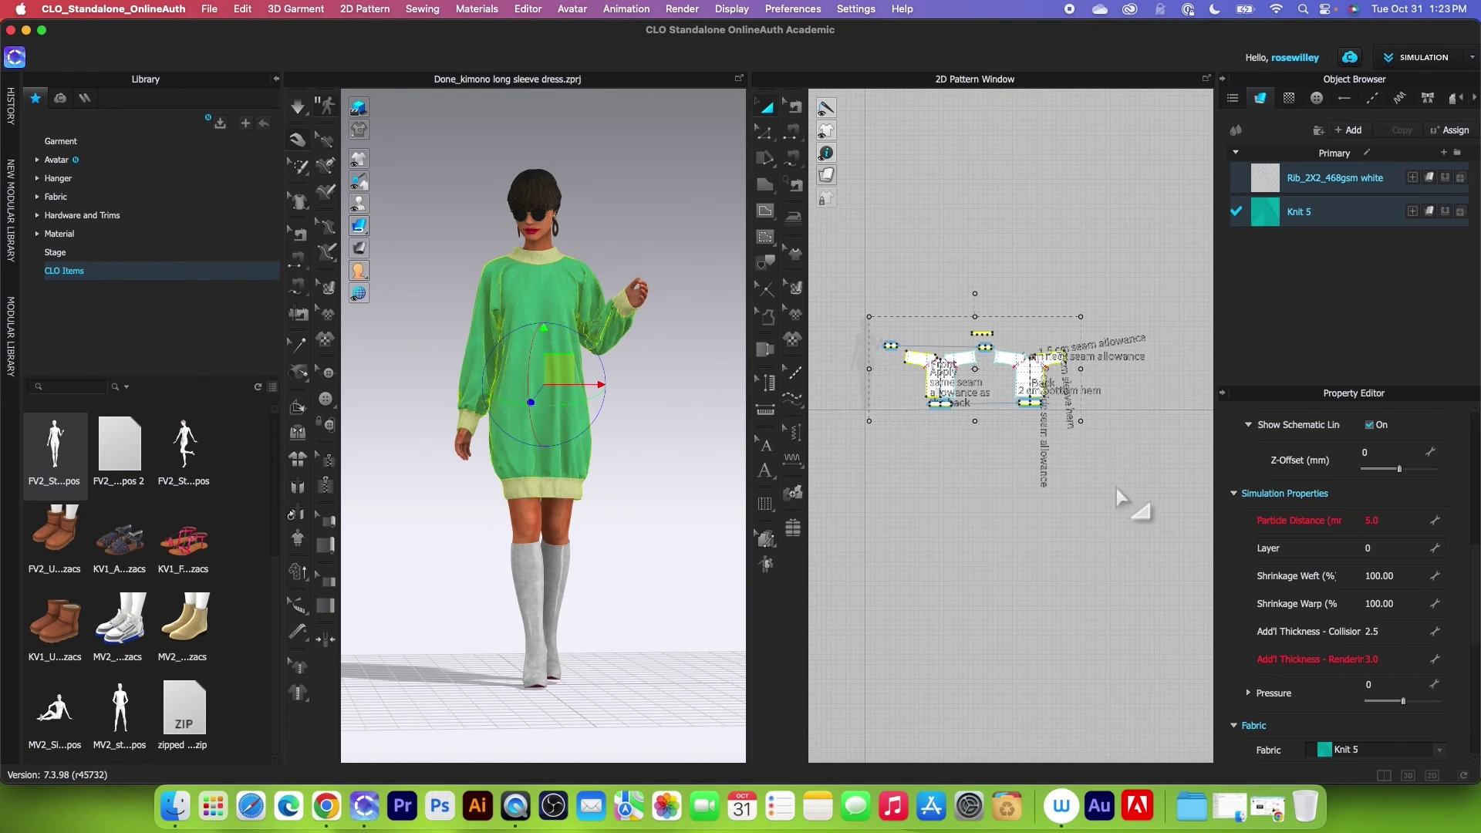
right_click(560, 371)
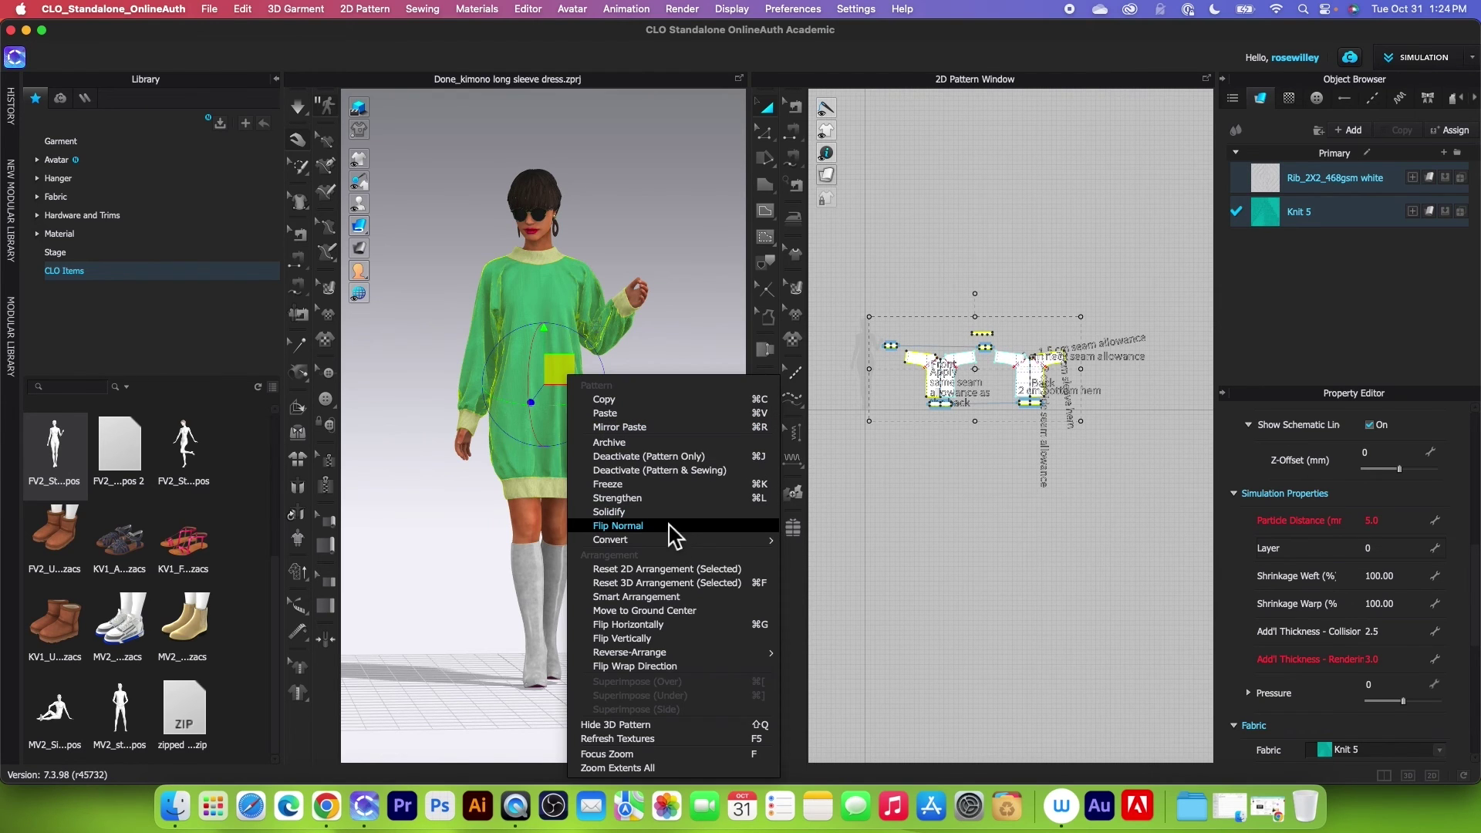
left_click(657, 500)
Unstrengthen the dress so it drapes normally over the raised-hand pose
left_click(298, 111)
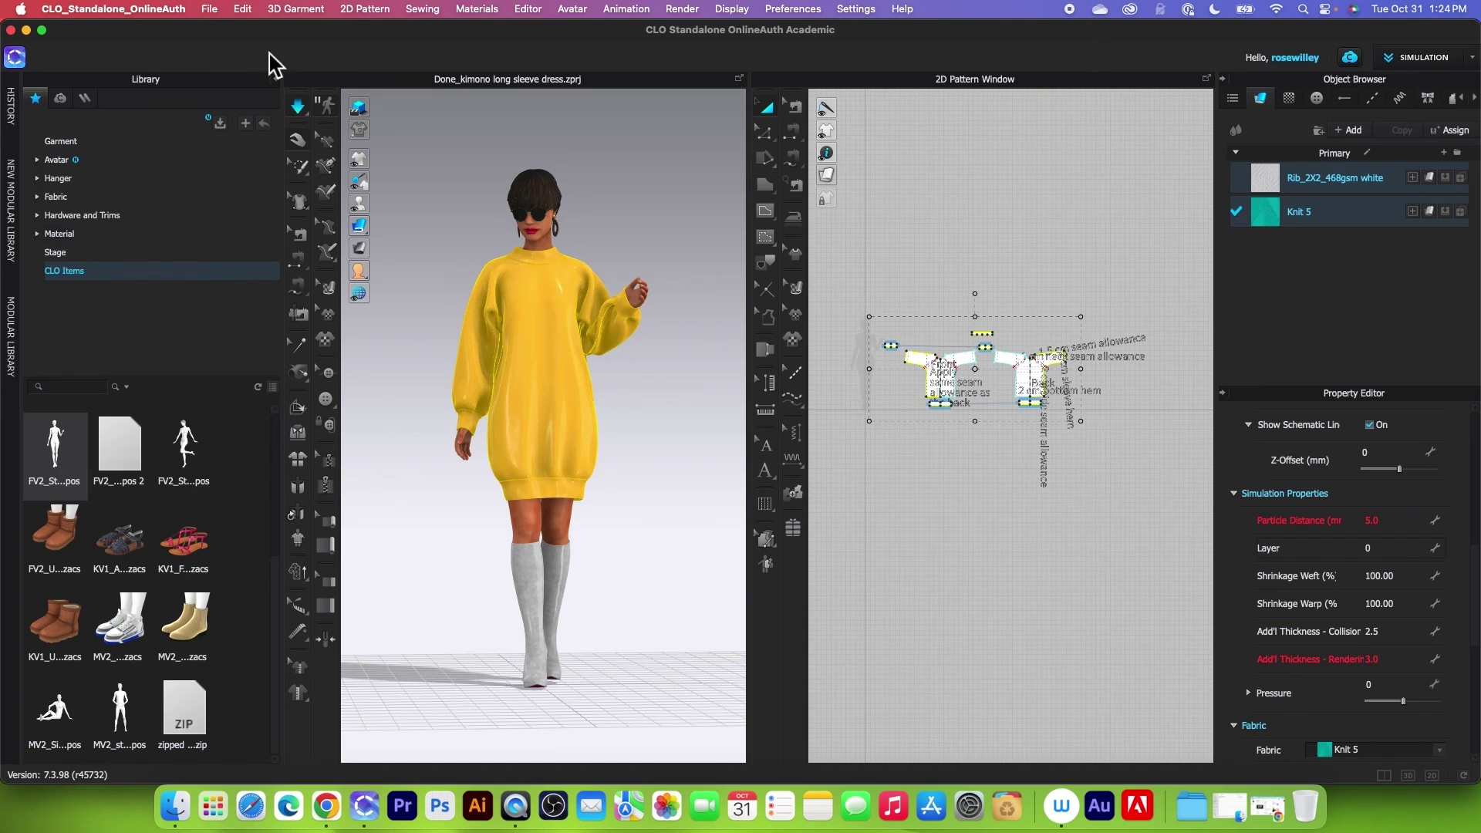
left_click(702, 329)
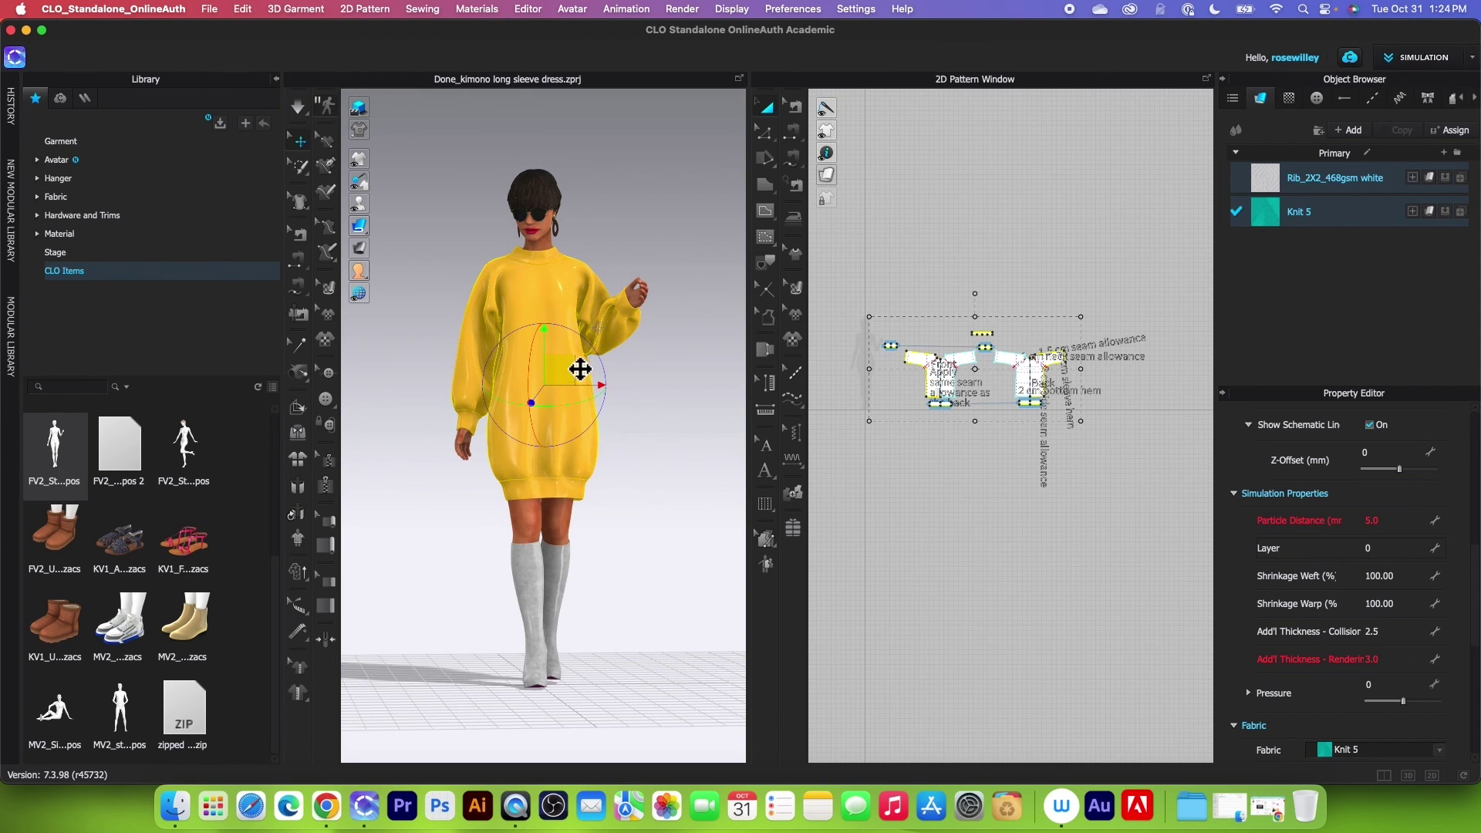
right_click(565, 374)
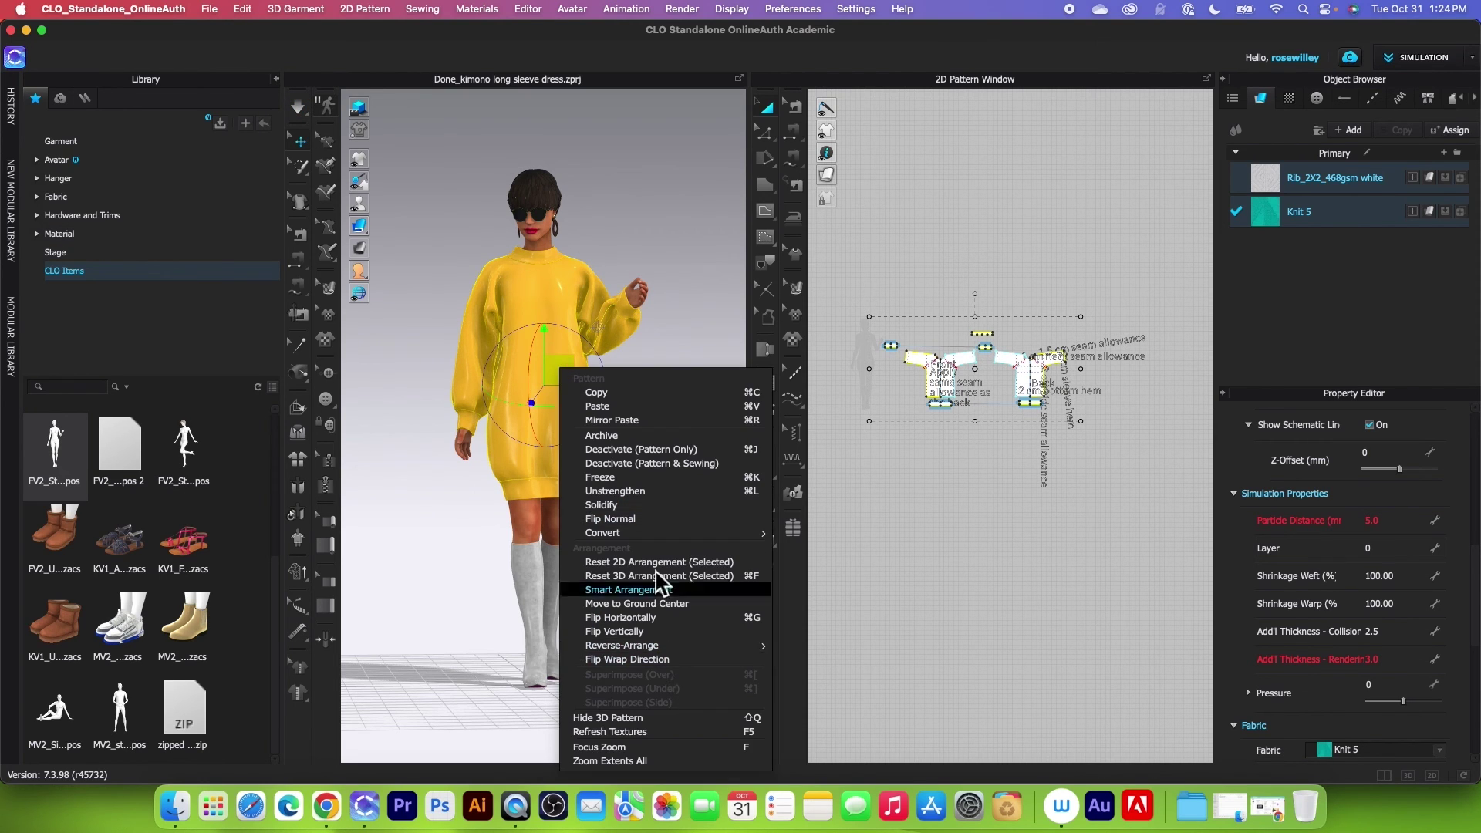
left_click(614, 491)
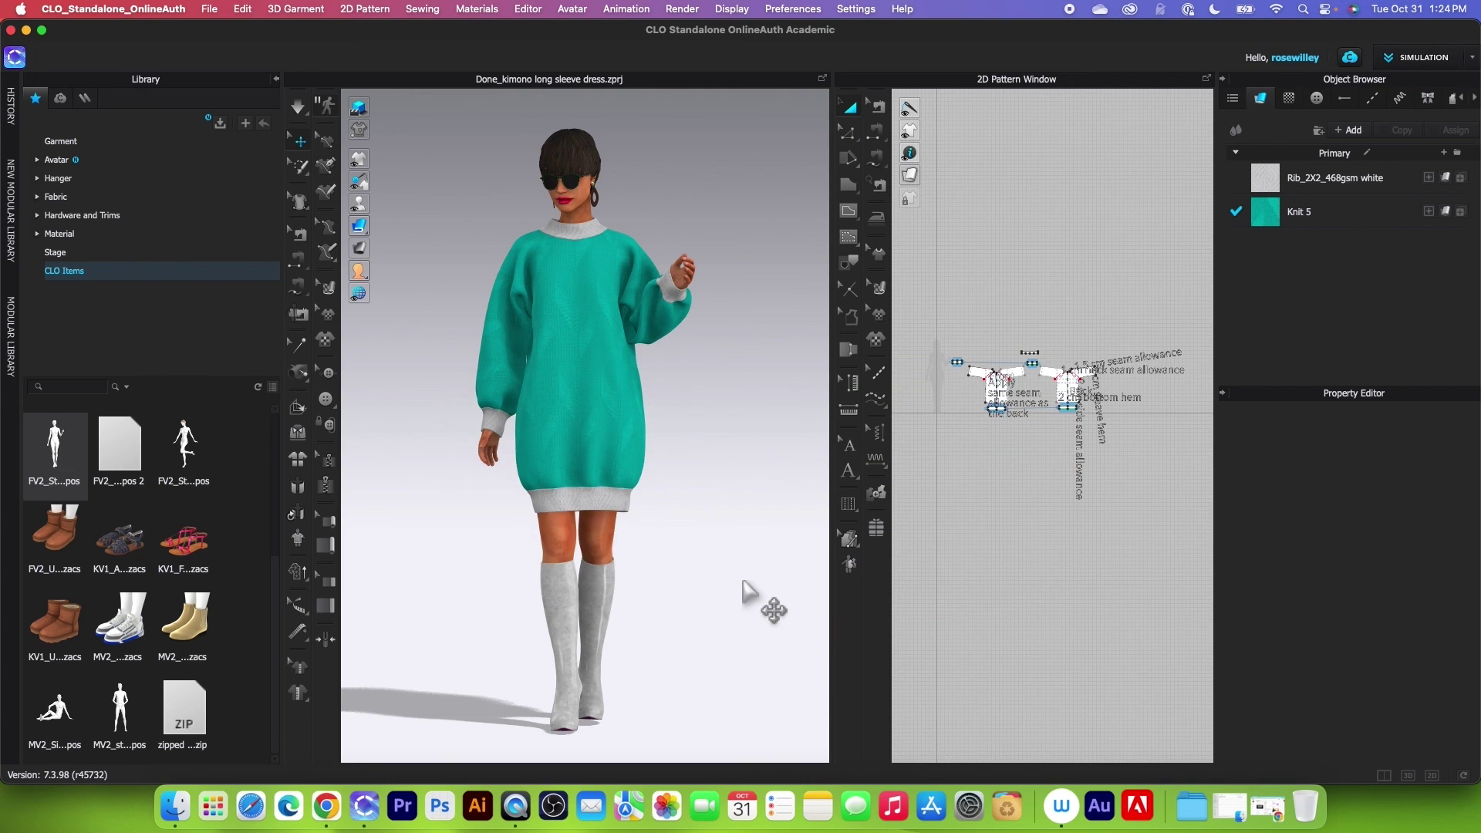
right_click_drag(707, 579, 811, 591)
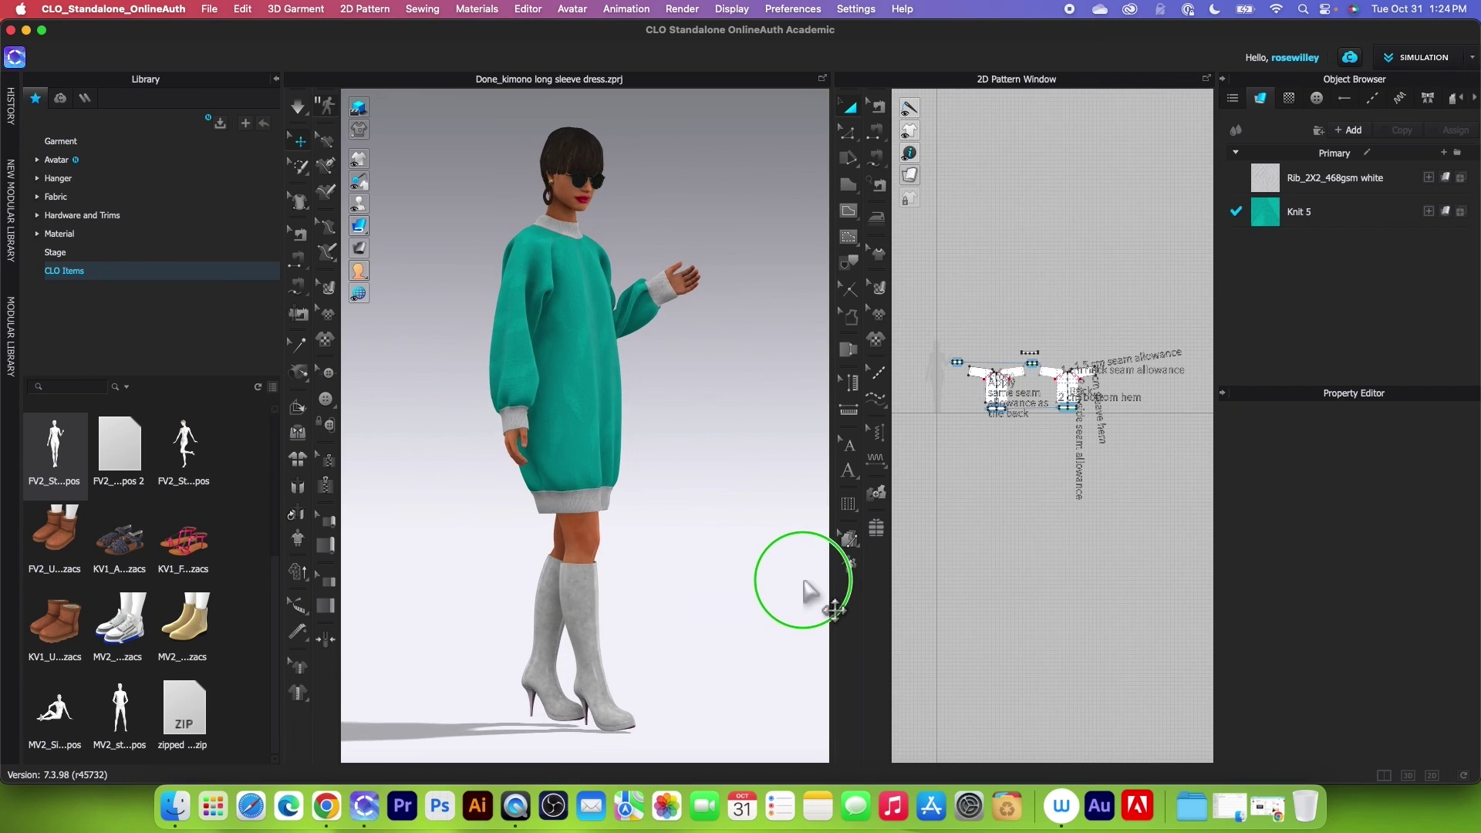
right_click_drag(682, 607, 671, 596)
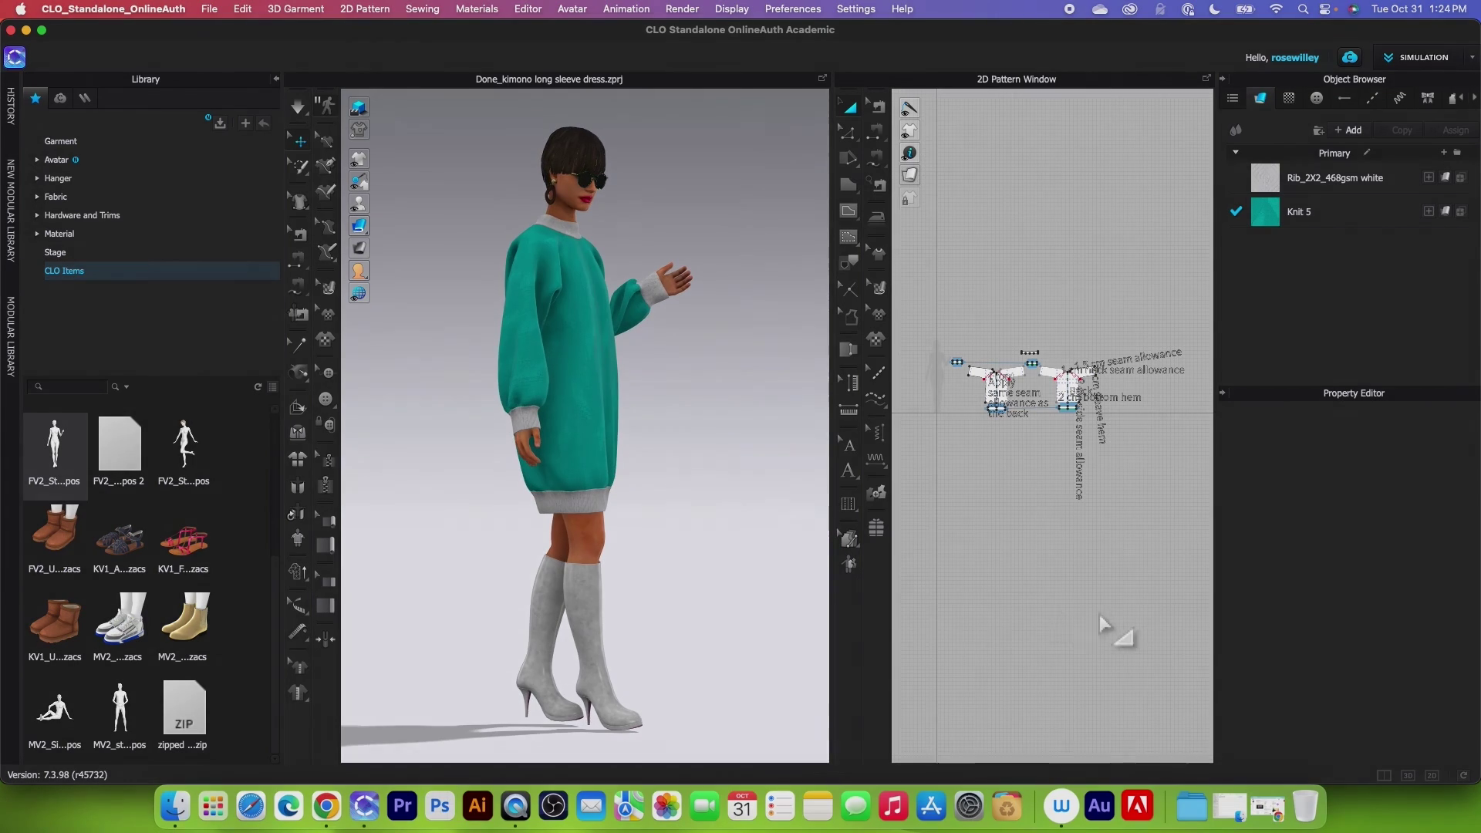